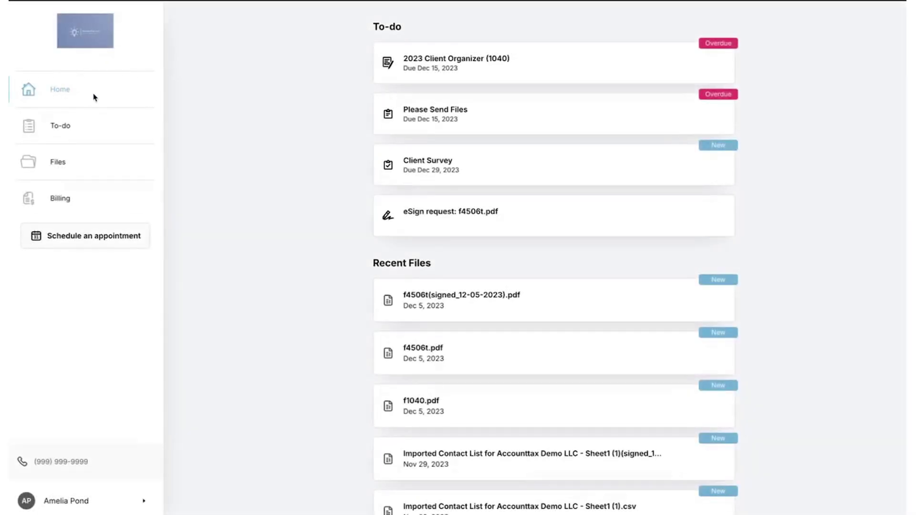
# Step: Tour the portal's To-do, Files and Billing pages, then bring up the account menu
pyautogui.scroll(-2, 384, 119)
pyautogui.scroll(2, 386, 119)
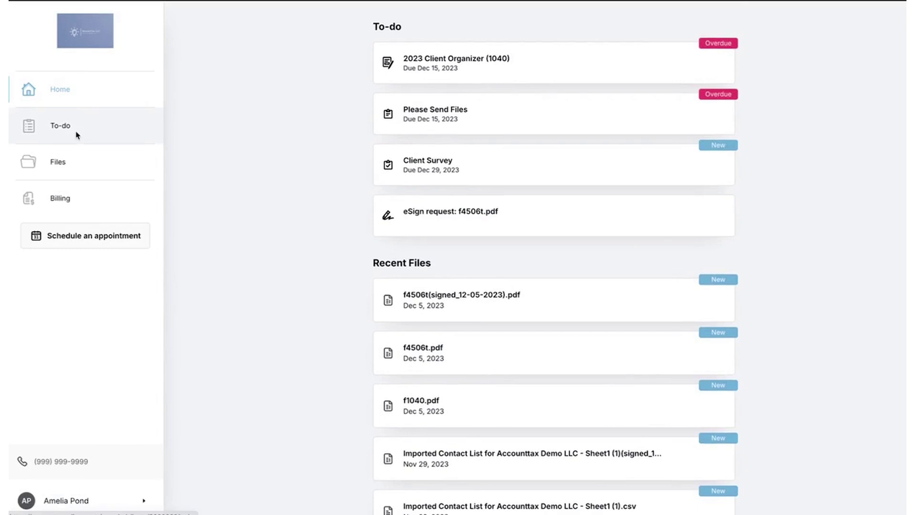
pyautogui.click(77, 135)
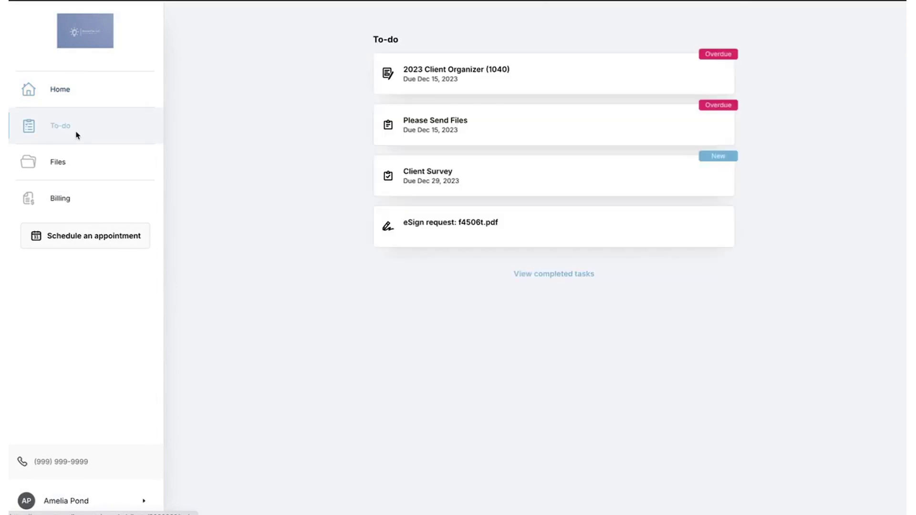
pyautogui.click(76, 164)
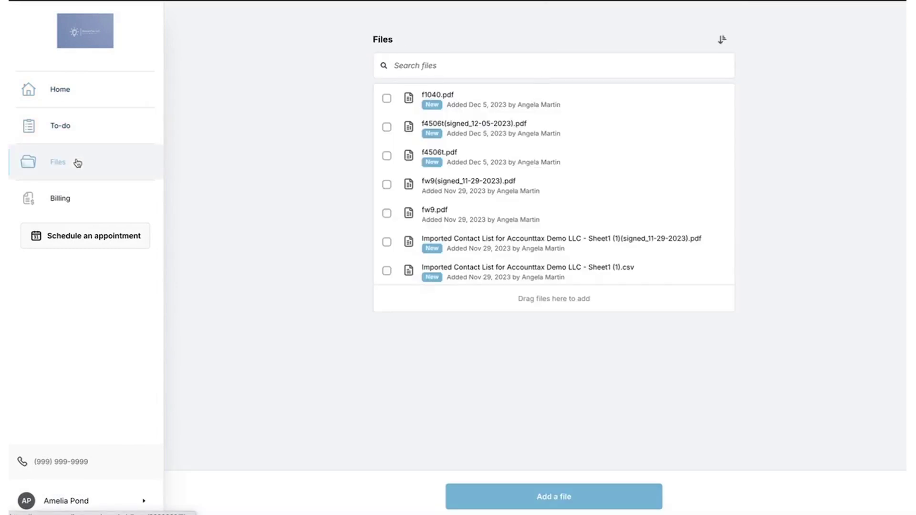
pyautogui.click(78, 193)
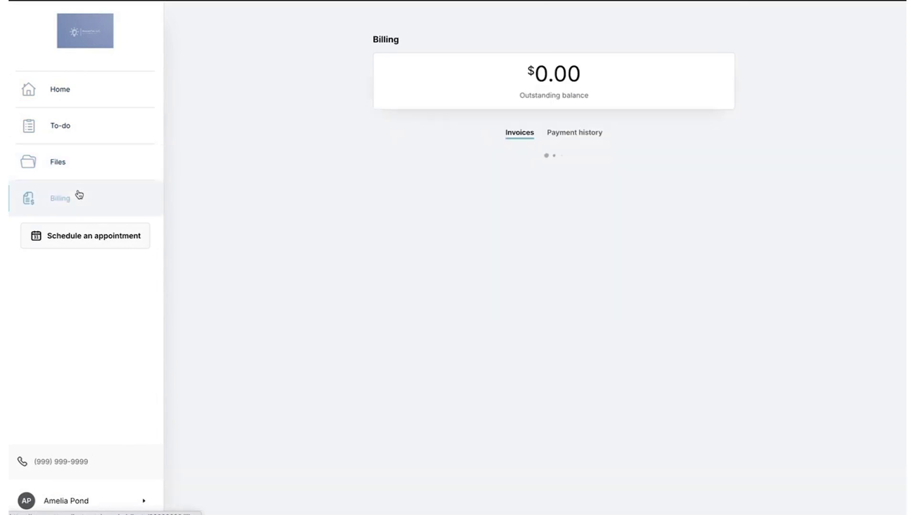
pyautogui.click(144, 503)
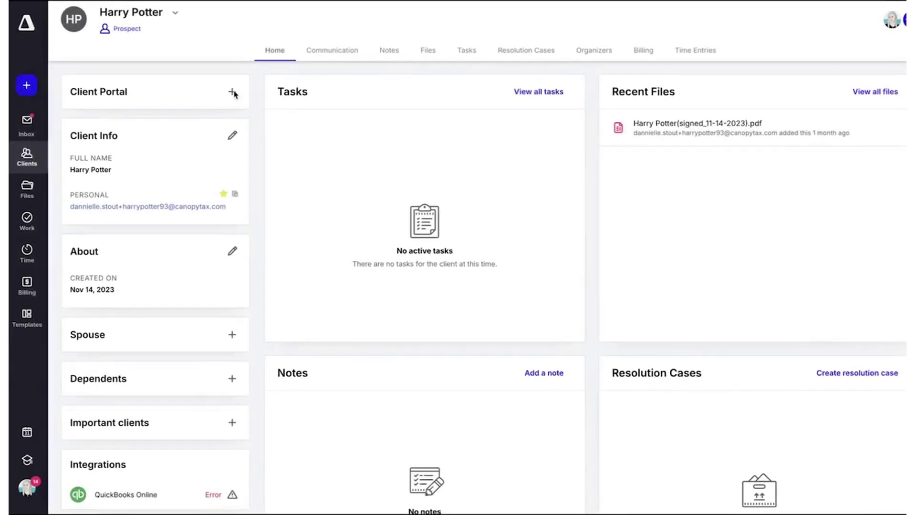
# Step: Send the prospect a portal invitation using the 'Inviting a client' preset message
pyautogui.click(232, 92)
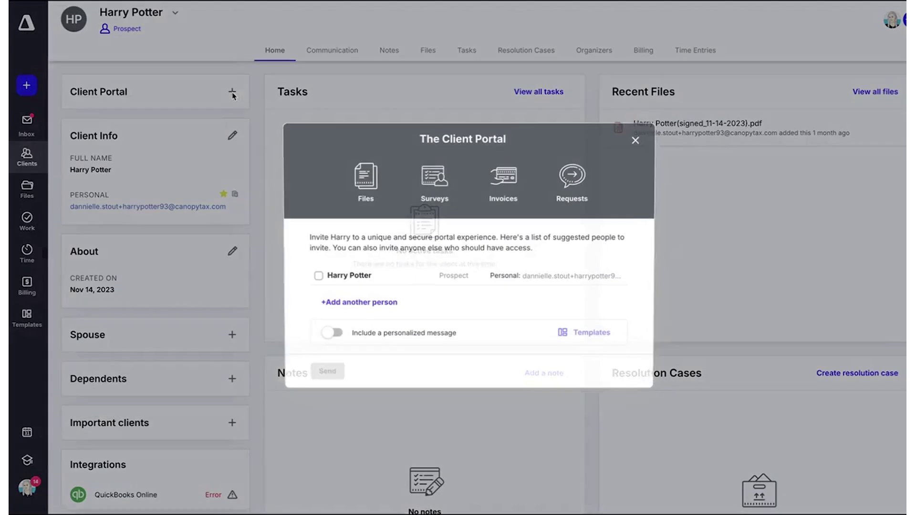
pyautogui.click(316, 277)
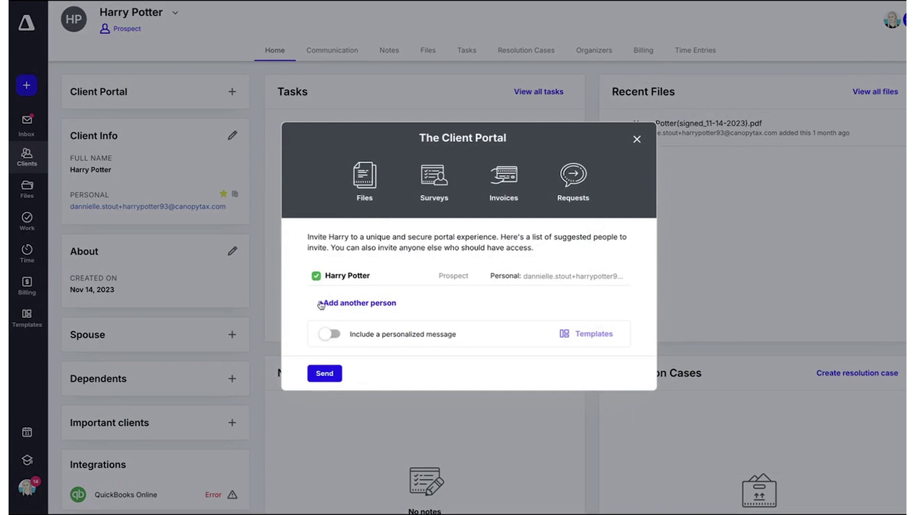
pyautogui.click(332, 335)
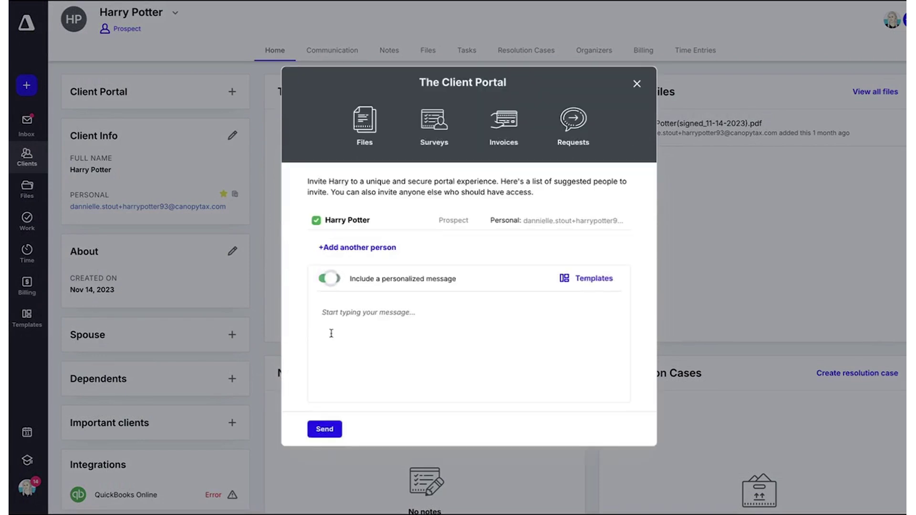
pyautogui.click(583, 281)
pyautogui.click(574, 303)
pyautogui.click(522, 330)
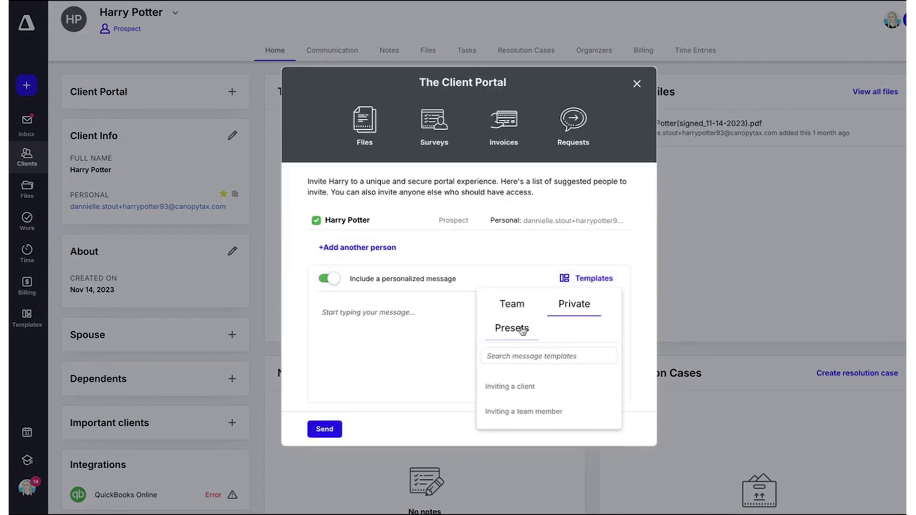
pyautogui.click(524, 385)
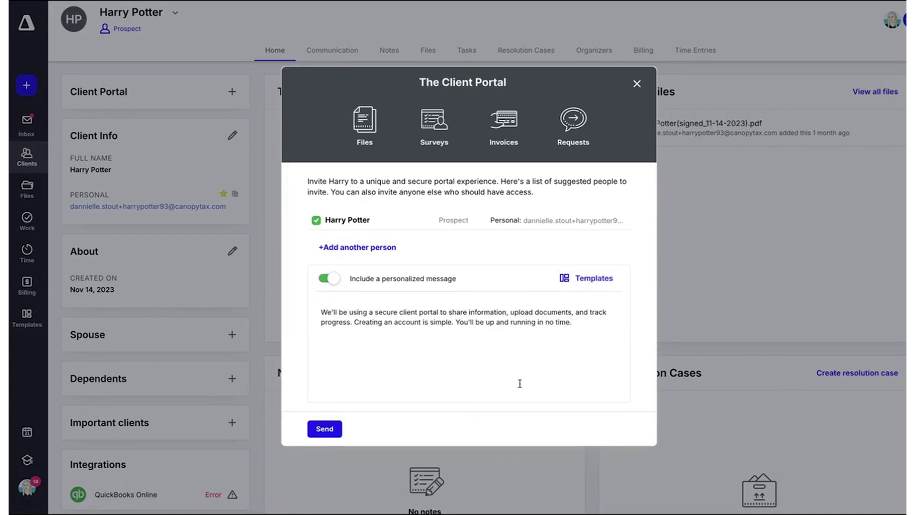
pyautogui.click(323, 433)
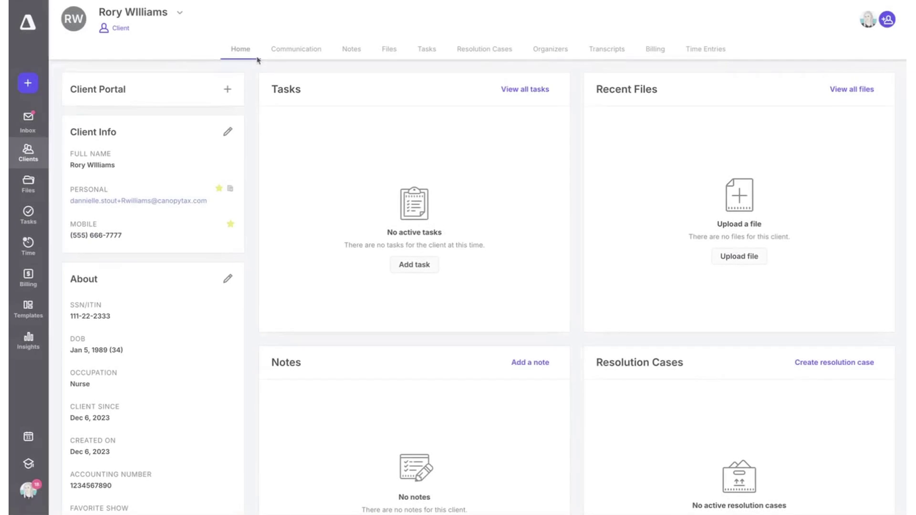
pyautogui.click(26, 160)
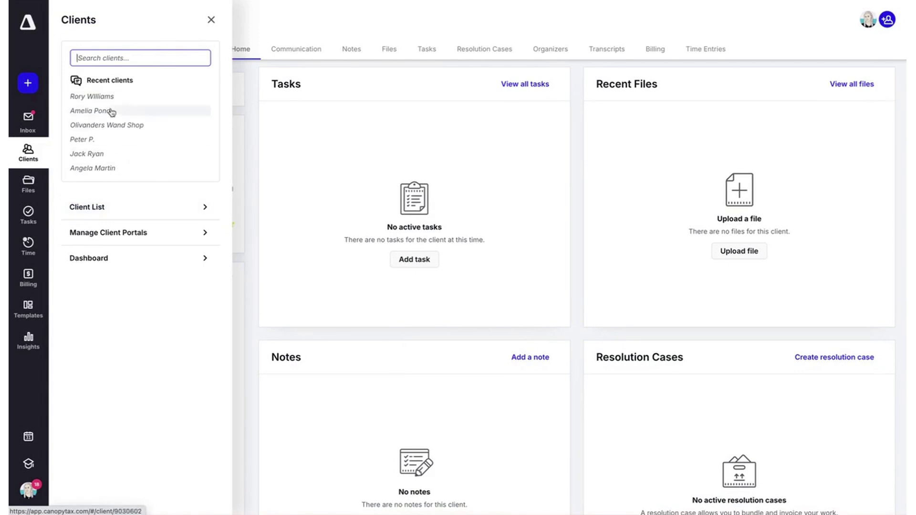
pyautogui.click(105, 97)
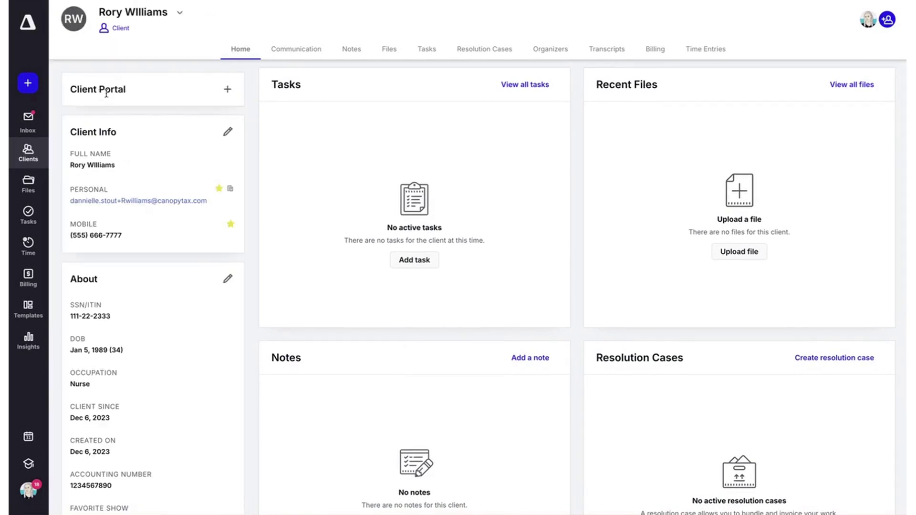
pyautogui.scroll(-1, 134, 82)
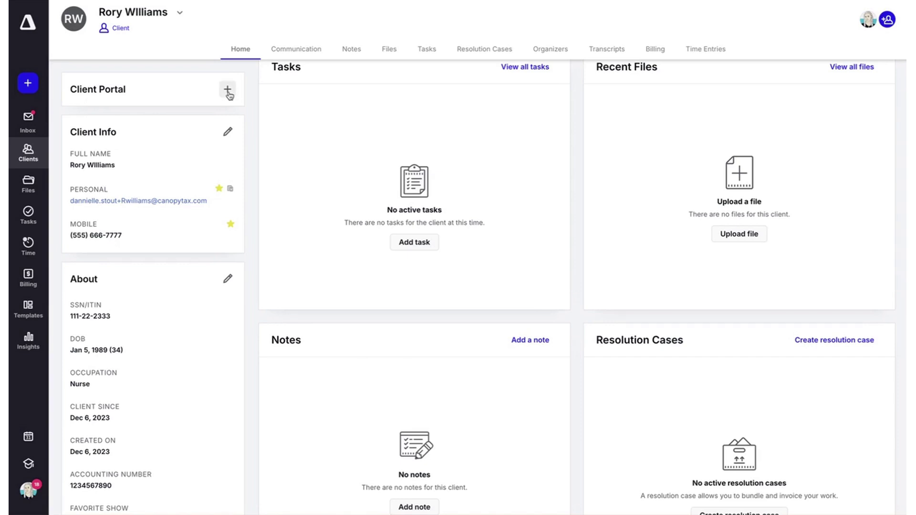
# Step: Start a portal invitation with the client ticked and a blank entry for another person
pyautogui.click(228, 91)
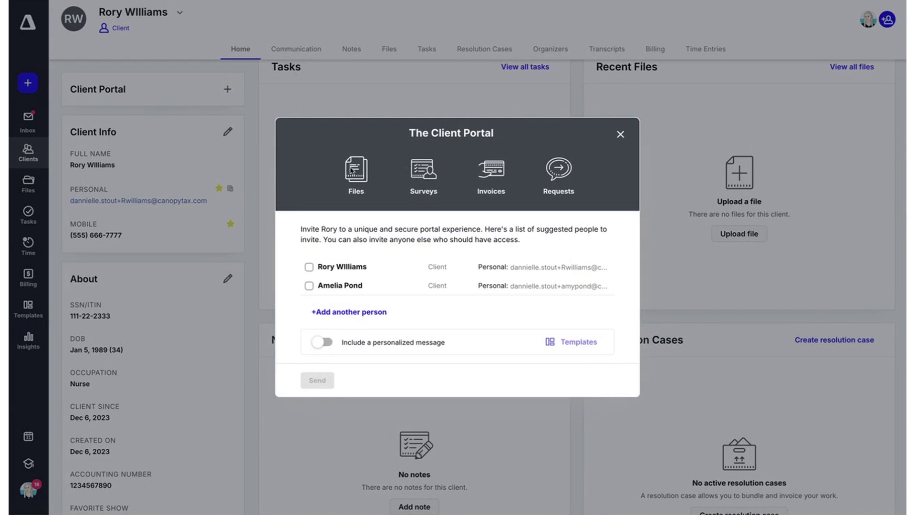
pyautogui.click(309, 268)
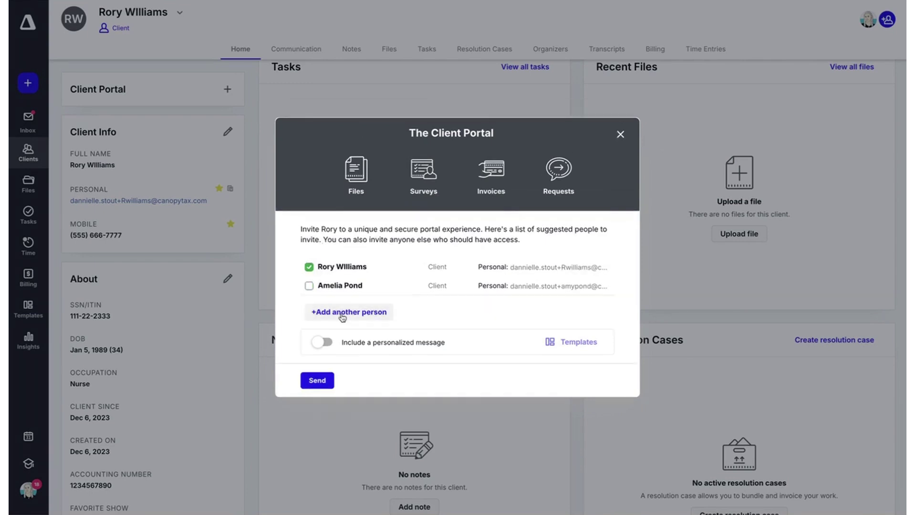
pyautogui.click(341, 314)
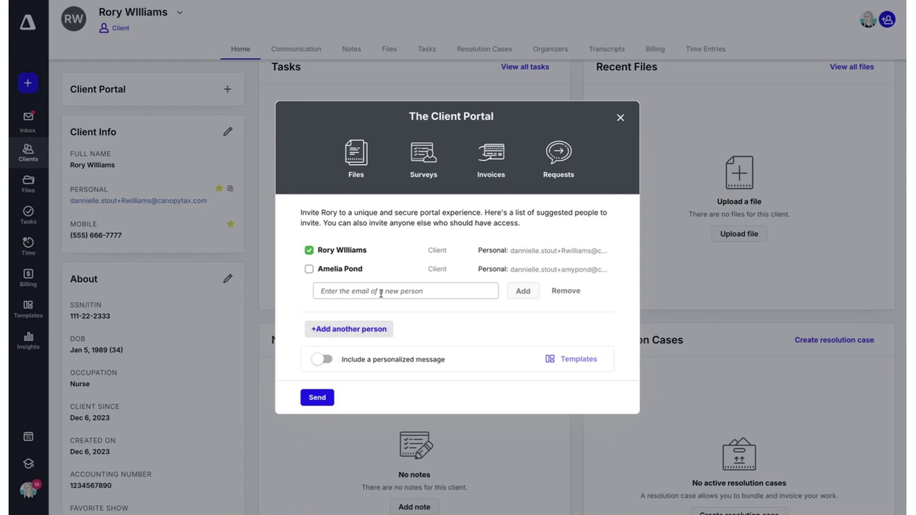
# Step: Add the 'Inviting a client' preset as a personalized message and send the client's invitation
pyautogui.click(318, 359)
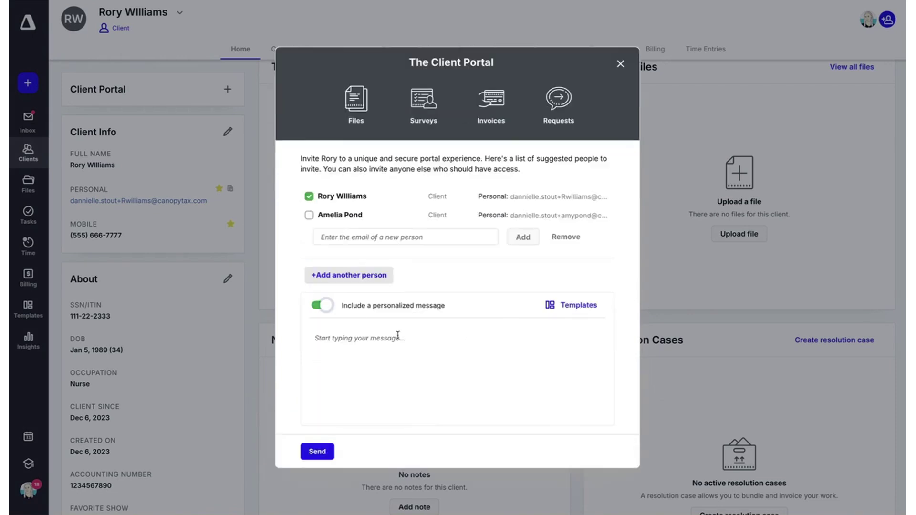
pyautogui.click(315, 338)
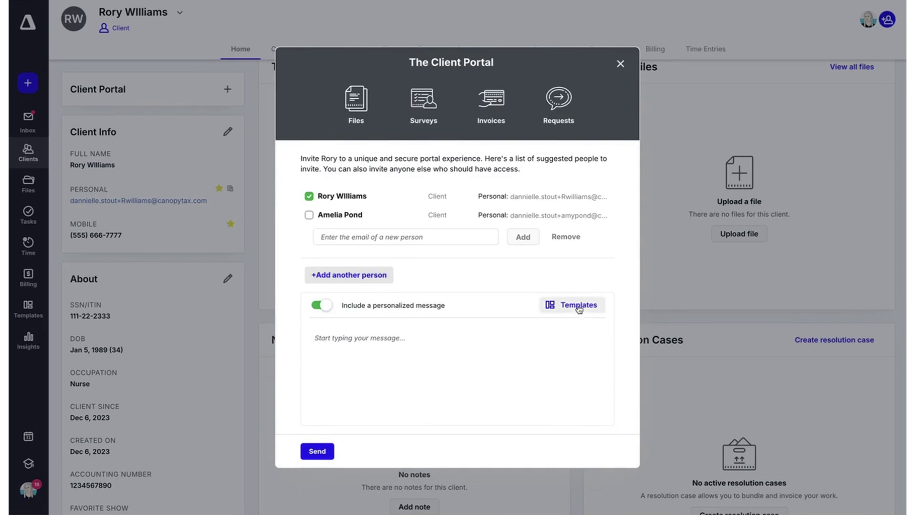
pyautogui.click(592, 308)
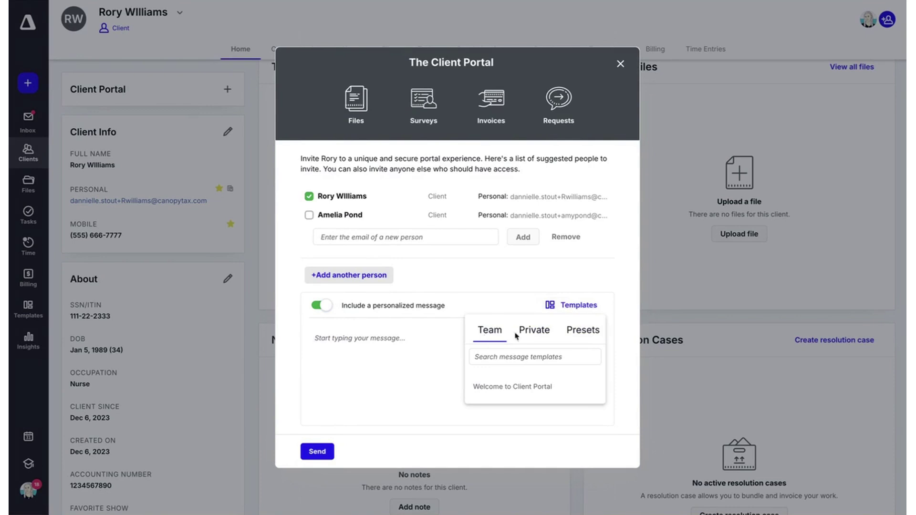
pyautogui.click(534, 332)
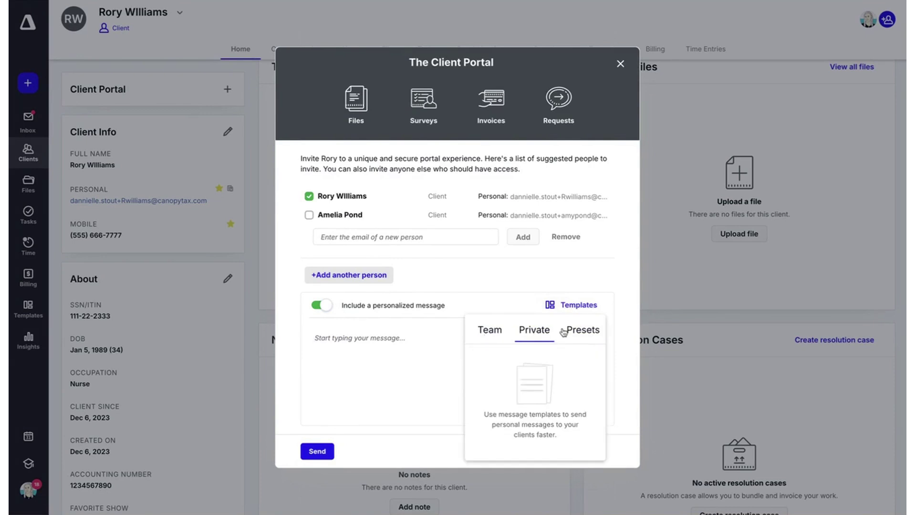
pyautogui.click(583, 332)
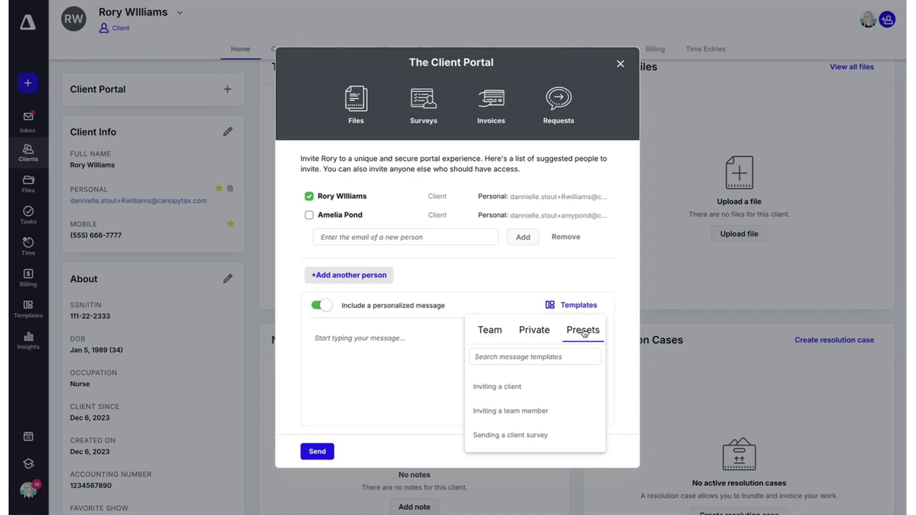
pyautogui.click(519, 390)
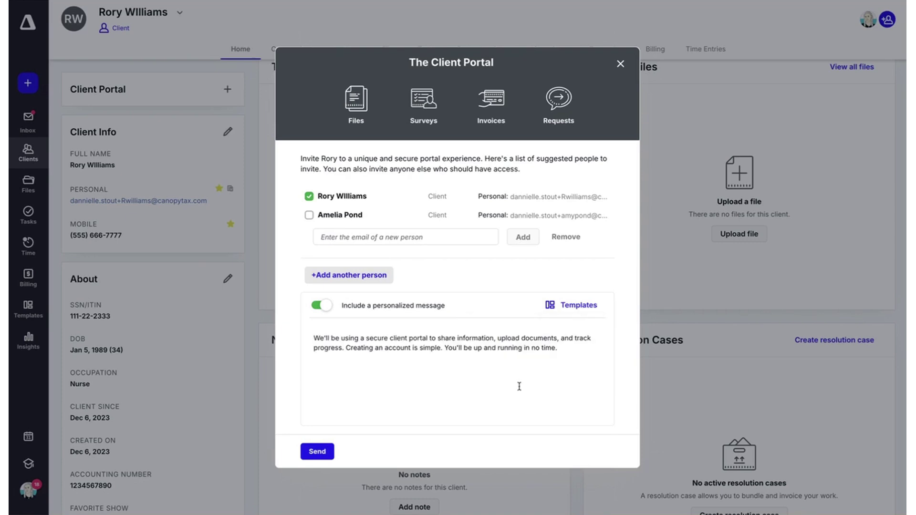
pyautogui.click(317, 451)
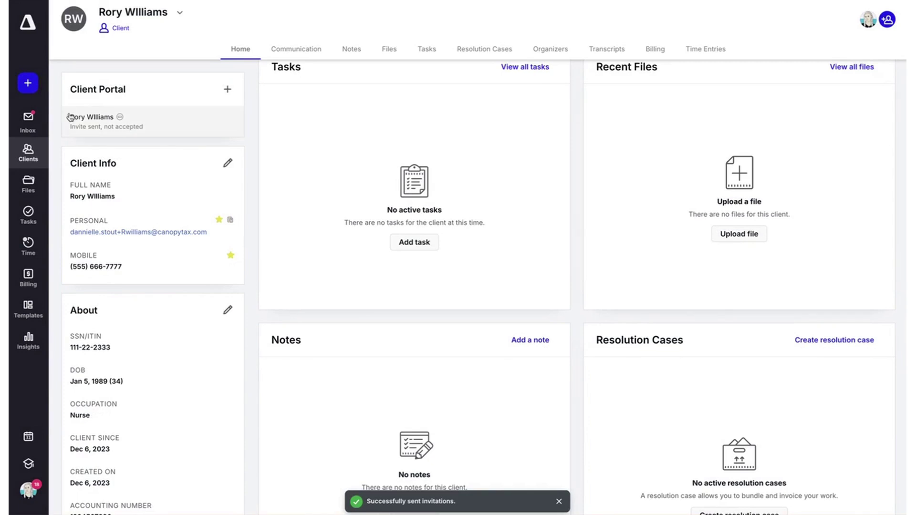
# Step: View the client's pending invite details (sent 12/6/2023), then show the Clients panel
pyautogui.click(163, 123)
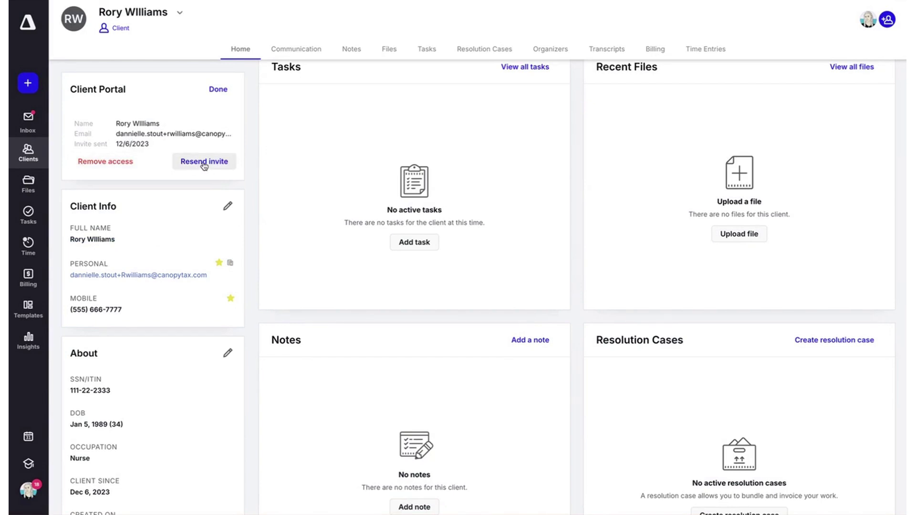
pyautogui.click(30, 156)
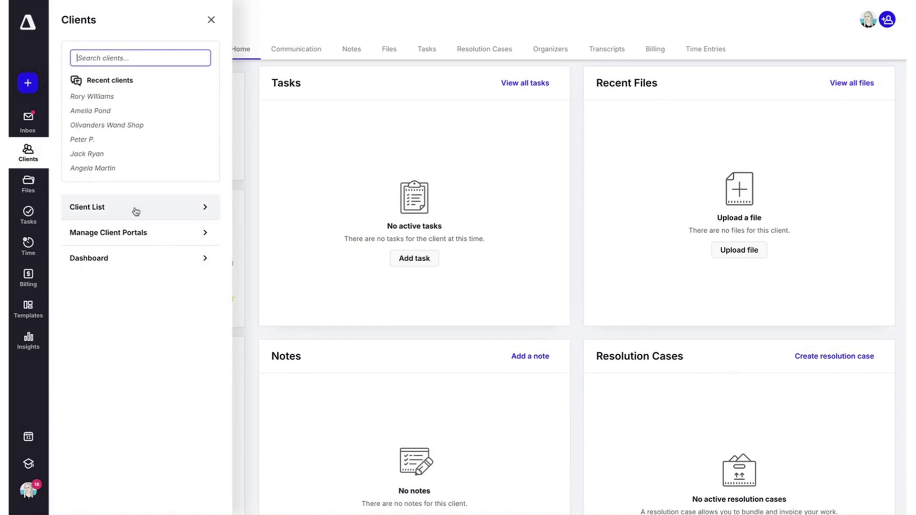
# Step: Select all 28 clients with e-mail addresses in the Without client portals list
pyautogui.click(122, 233)
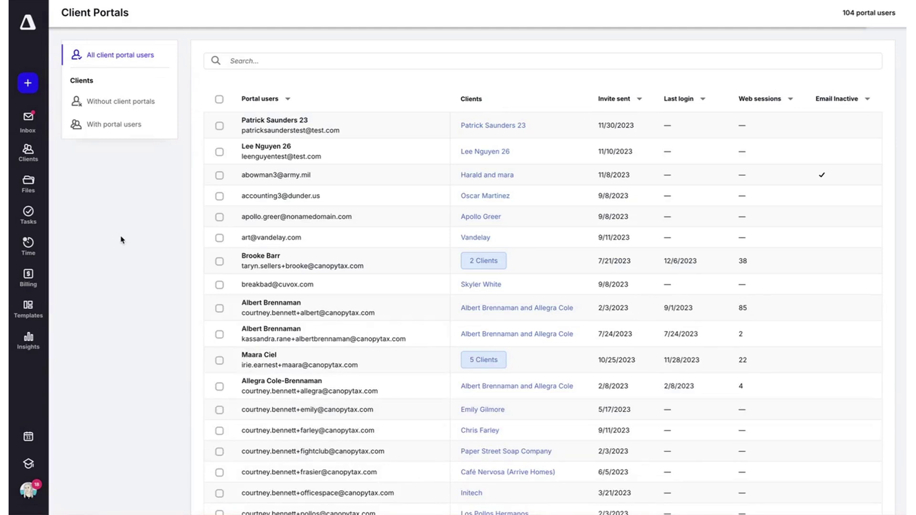
pyautogui.click(134, 102)
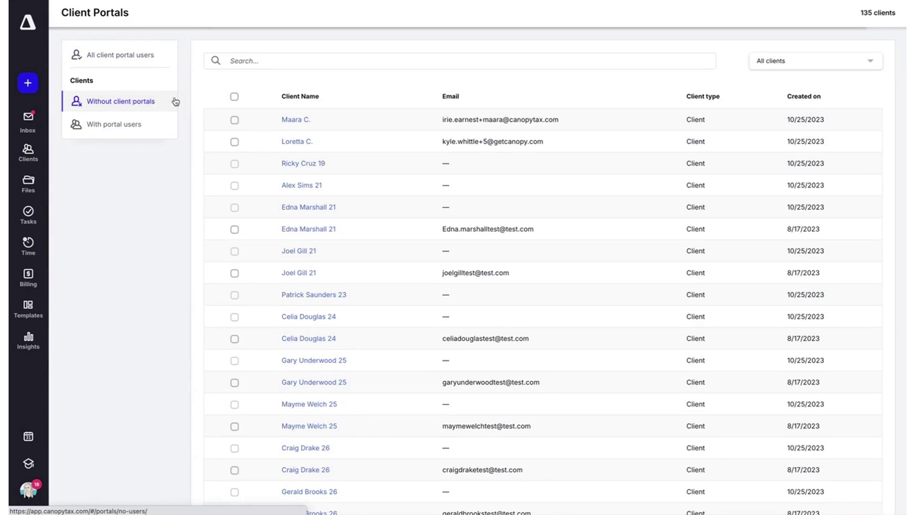
pyautogui.click(234, 97)
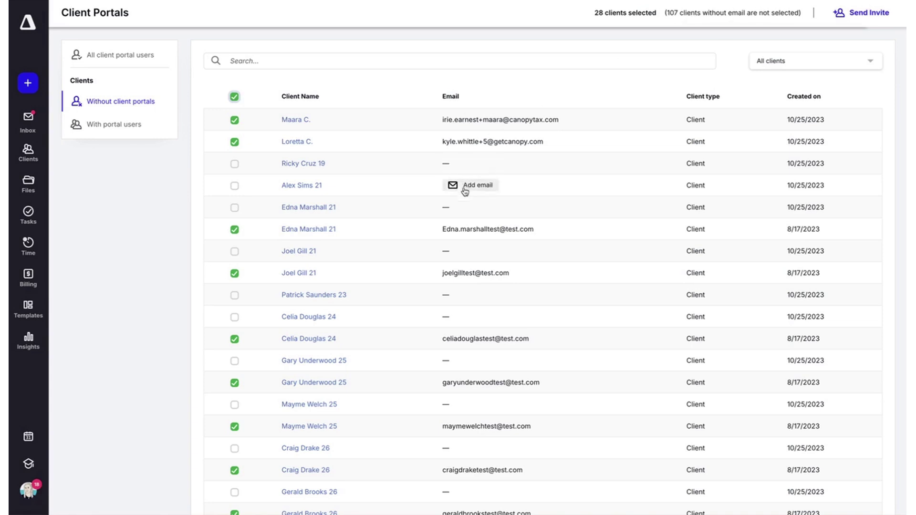
pyautogui.moveTo(464, 208)
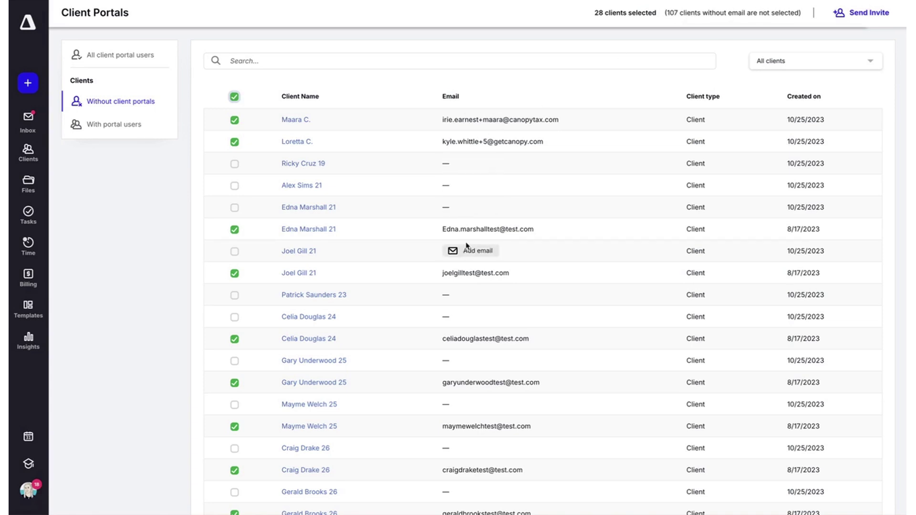
pyautogui.moveTo(473, 163)
# Step: Send the portal invitation to the 28 selected clients with a personalized message
pyautogui.click(866, 15)
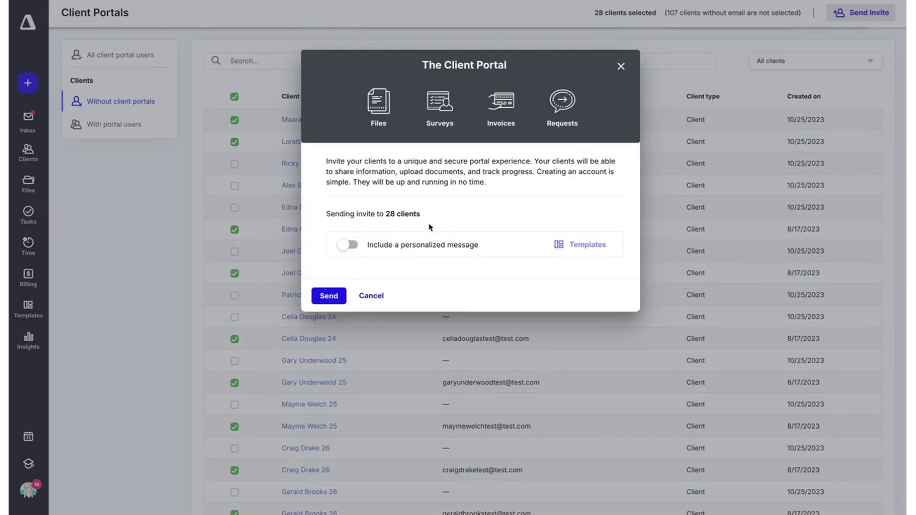
pyautogui.click(348, 245)
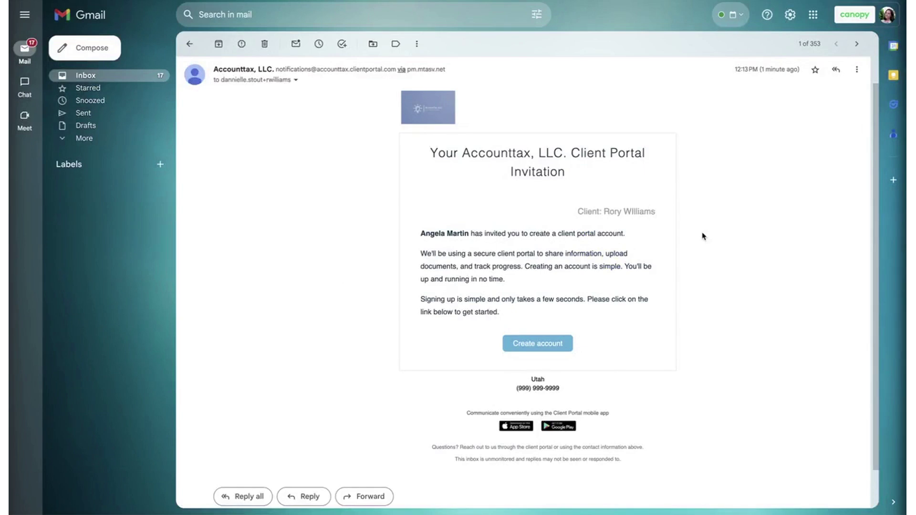
# Step: Scroll up the Gmail invitation email to reach its Create account button
pyautogui.scroll(1, 516, 348)
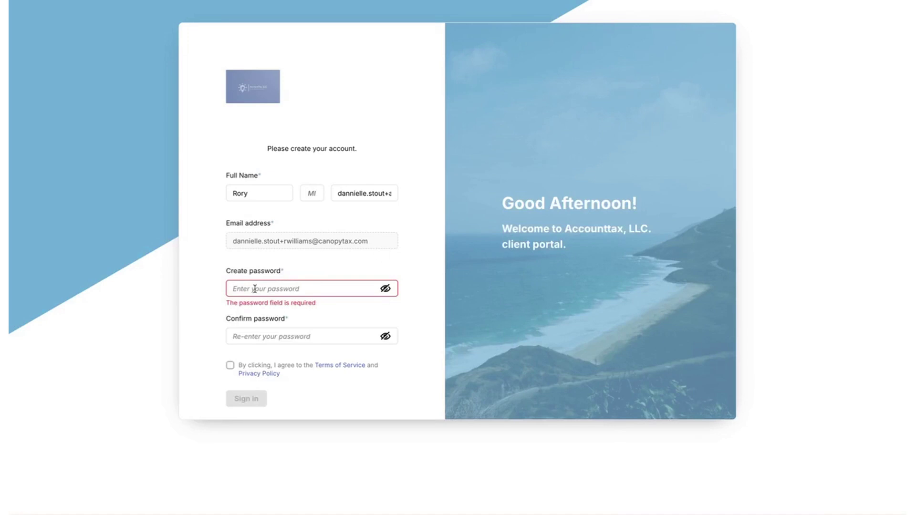
# Step: Set and confirm an account password, accept the Terms of Service, and sign in
pyautogui.write('•••••••')
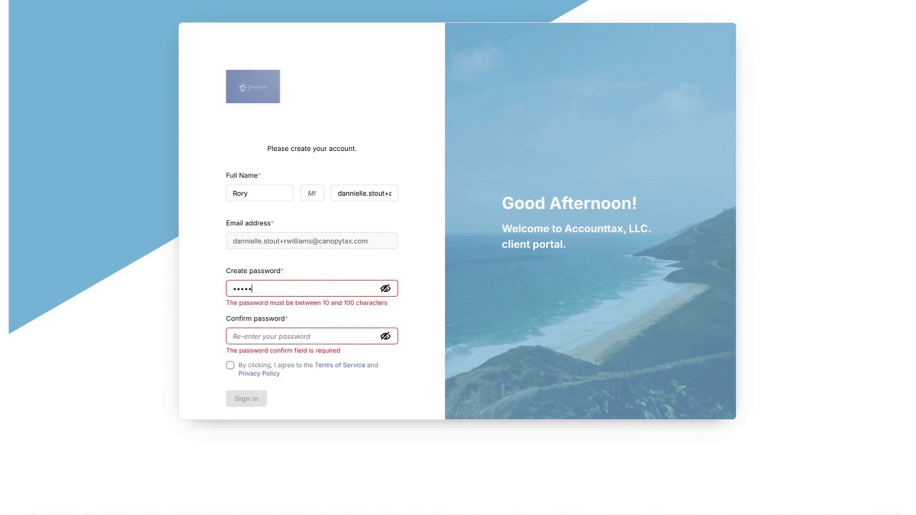
pyautogui.write('•••••')
pyautogui.press('Tab')
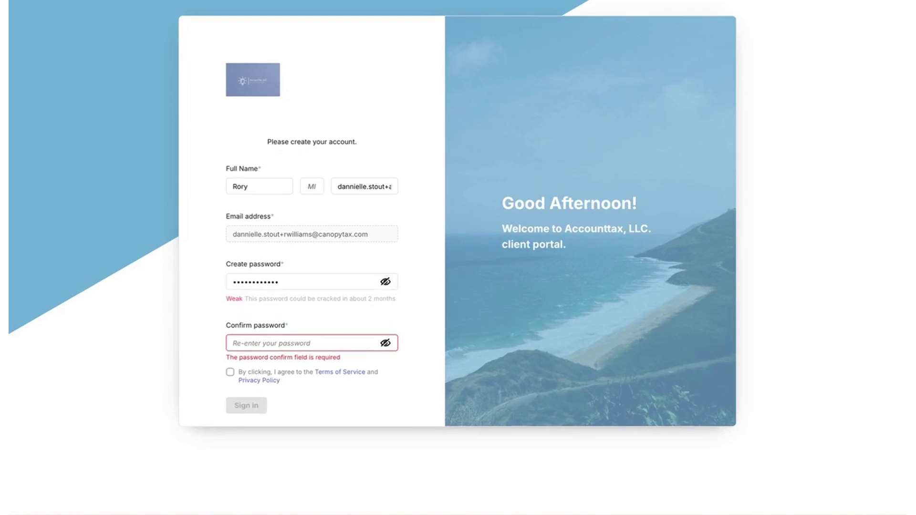
pyautogui.write('•••••••')
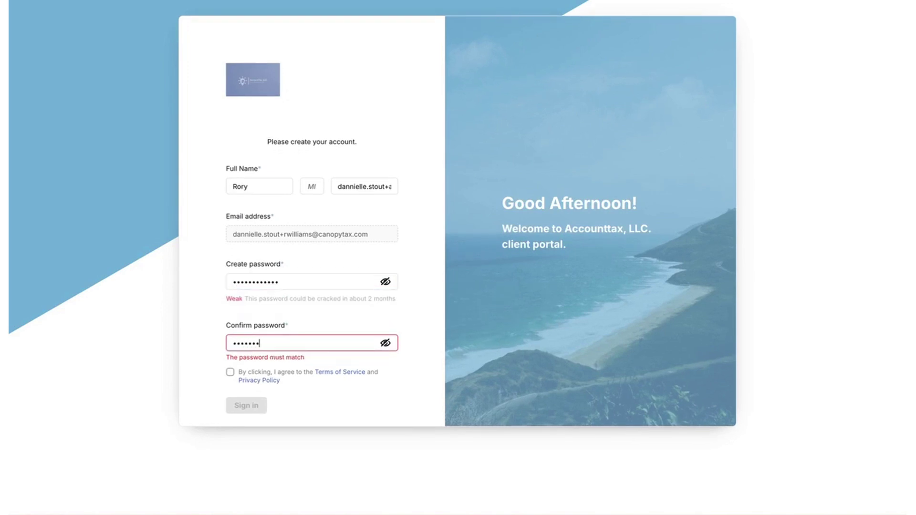
pyautogui.write('•••••')
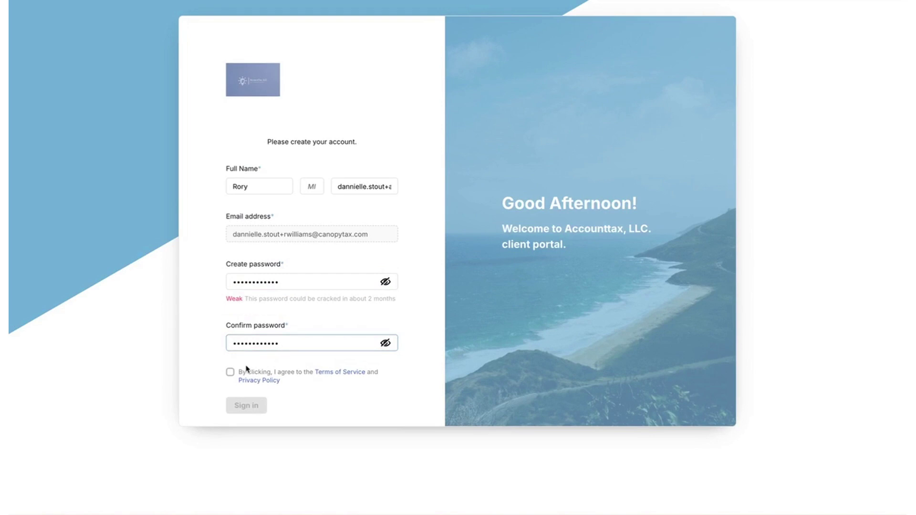
pyautogui.click(230, 372)
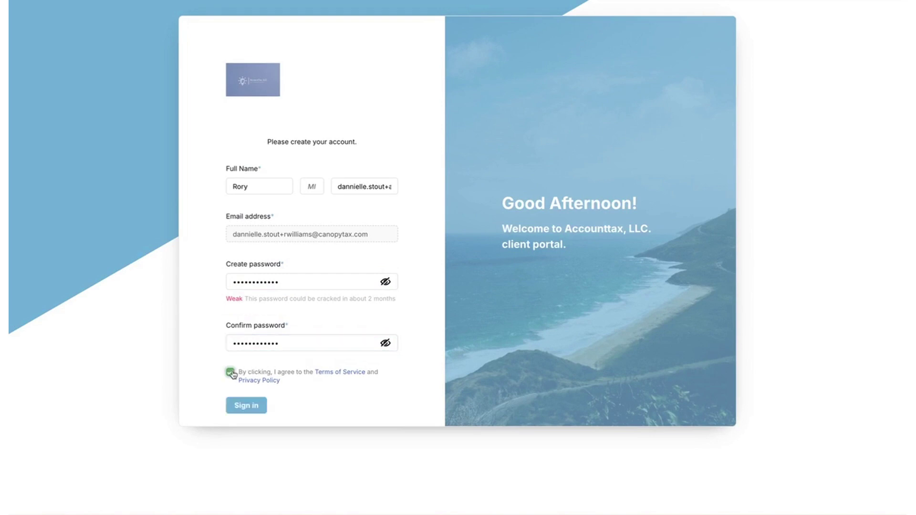
pyautogui.click(261, 409)
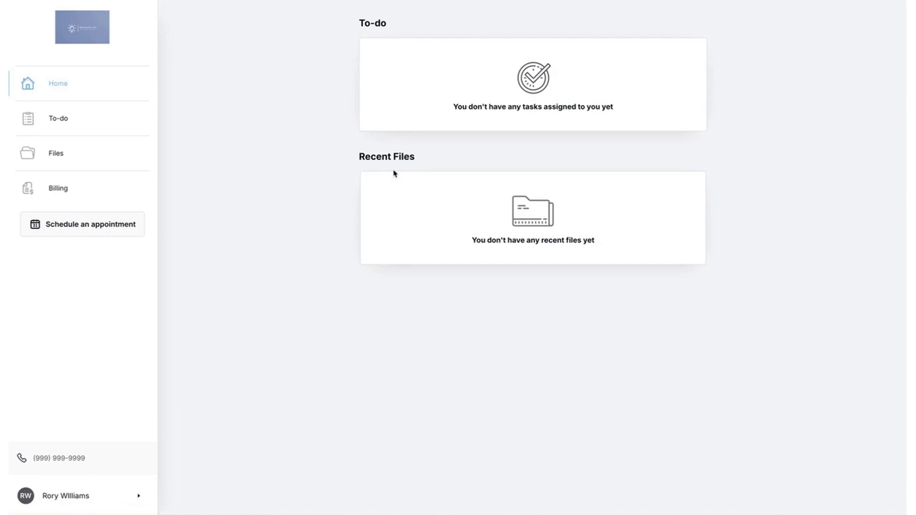
# Step: Browse To-do, Files and Billing, ending on the empty payment history with $0.00 outstanding
pyautogui.click(57, 123)
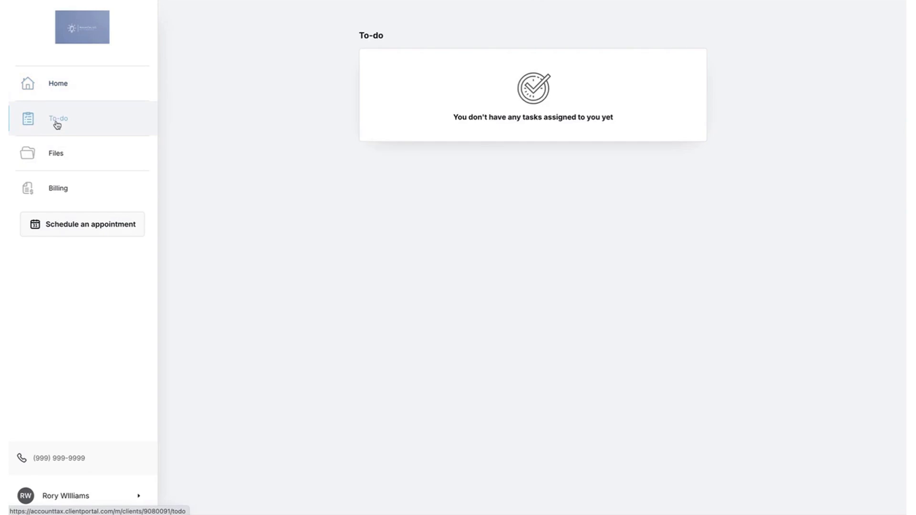
pyautogui.click(59, 158)
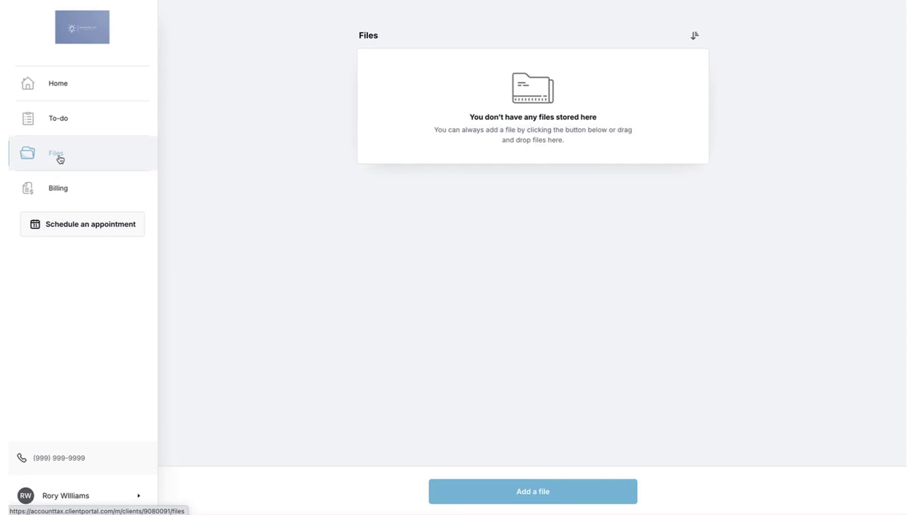
pyautogui.click(64, 191)
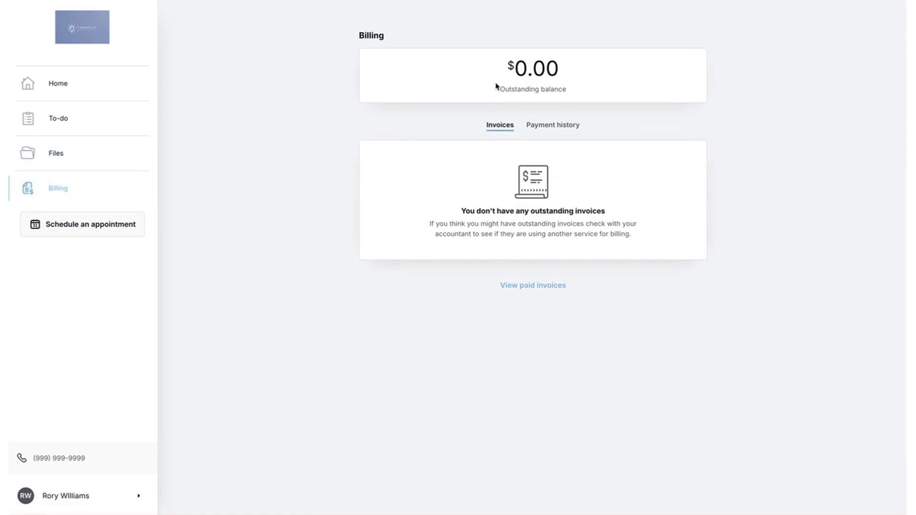
pyautogui.click(560, 126)
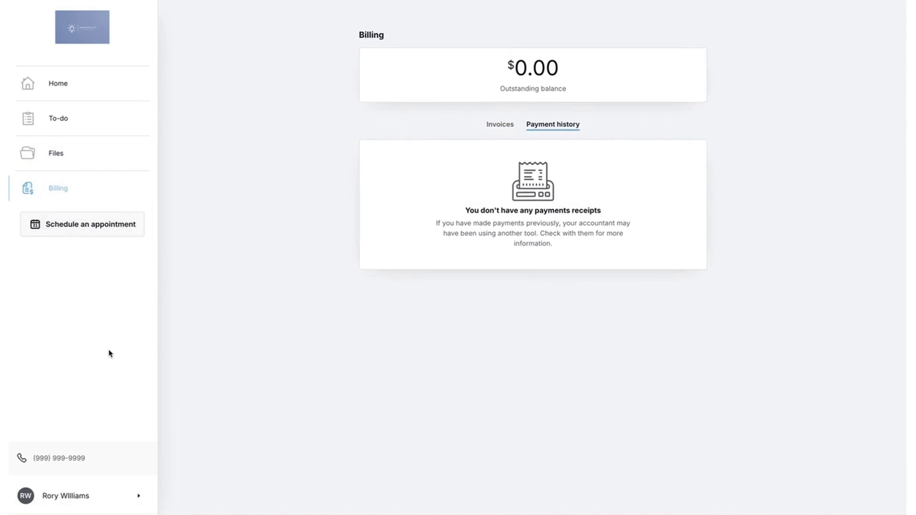
pyautogui.click(139, 499)
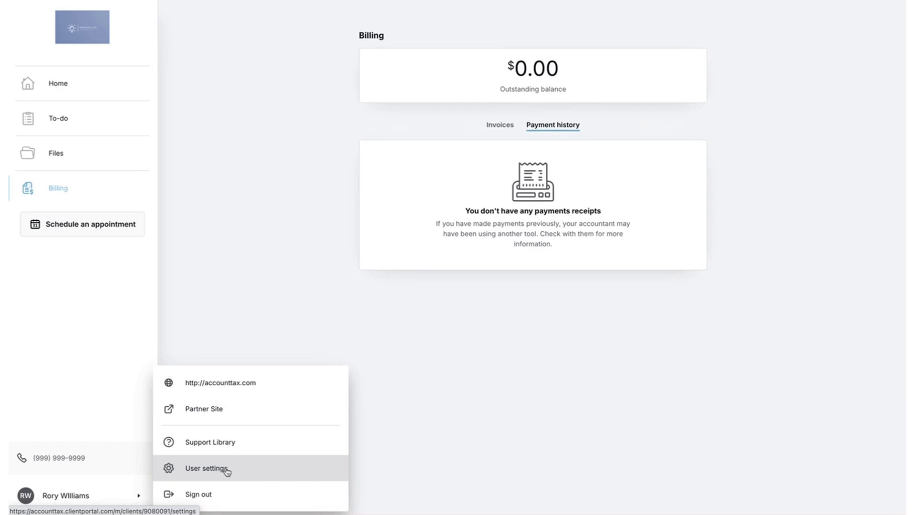
# Step: Look over the portal user settings, the SMS code number field and authenticator app setup
pyautogui.click(241, 472)
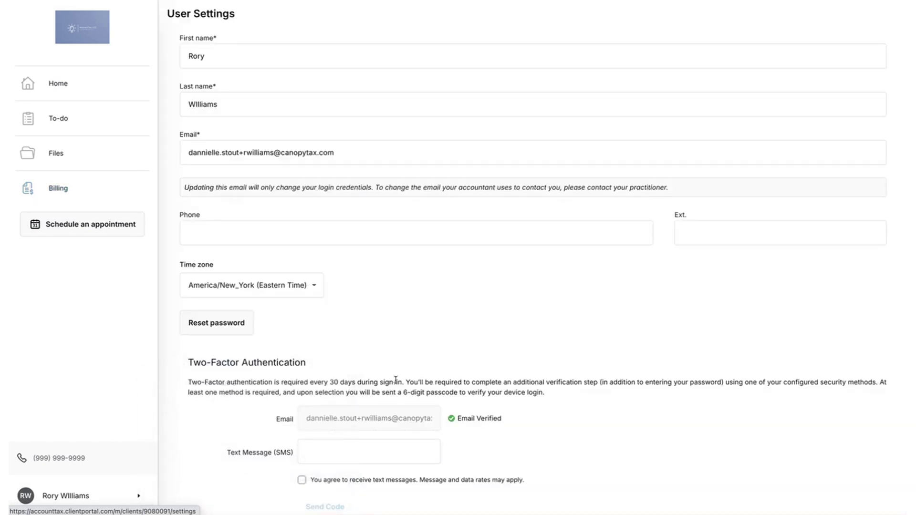
pyautogui.scroll(-3, 377, 336)
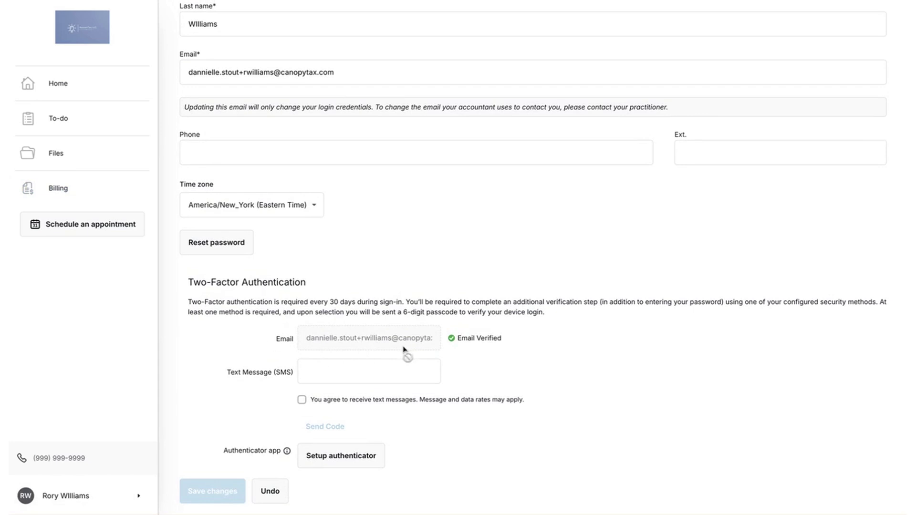
pyautogui.click(325, 373)
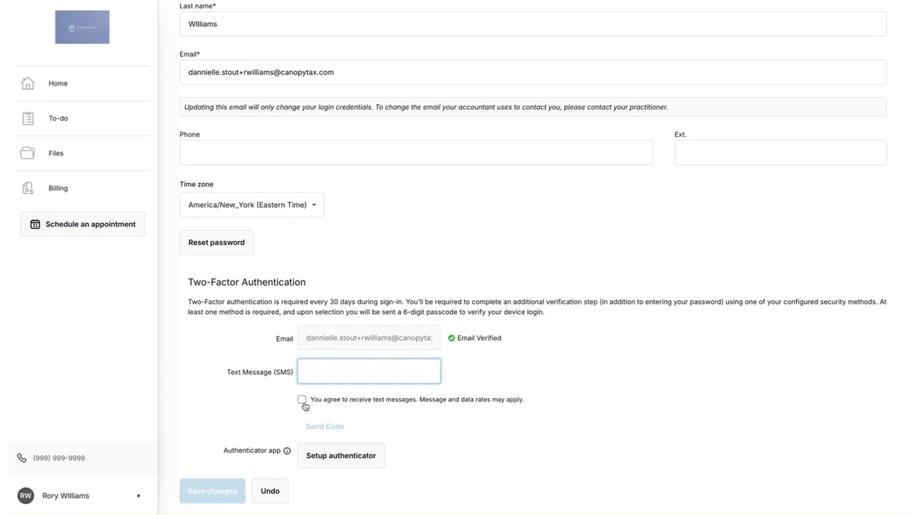
pyautogui.click(334, 457)
pyautogui.scroll(-4, 459, 452)
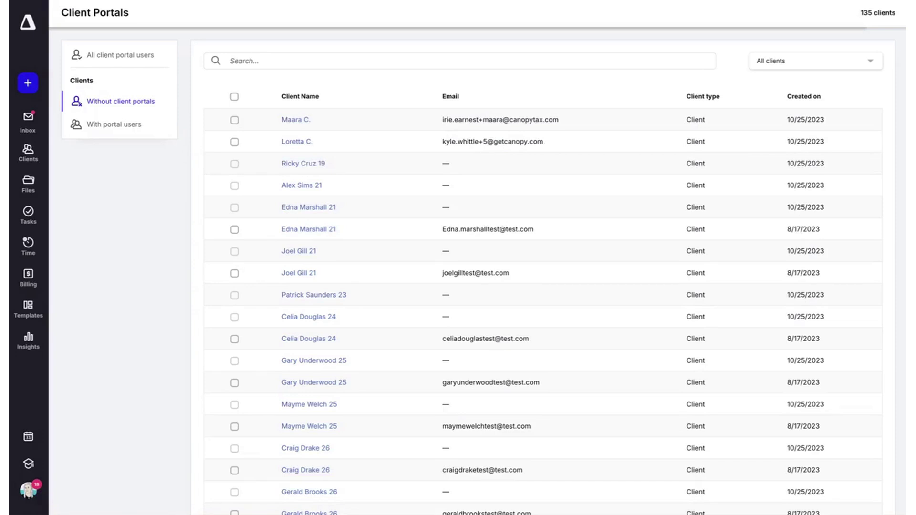
# Step: Open the new client's record from recent clients and show its empty Files tab
pyautogui.click(28, 152)
pyautogui.click(106, 96)
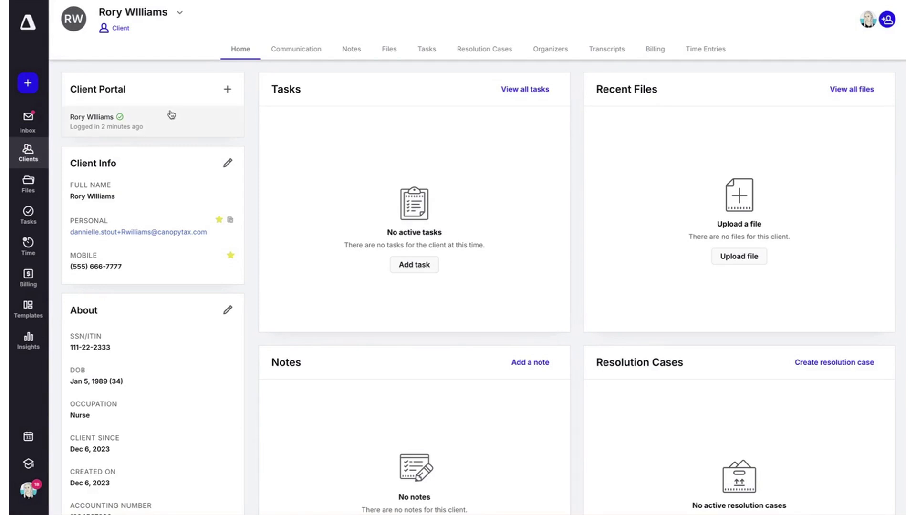
pyautogui.click(393, 51)
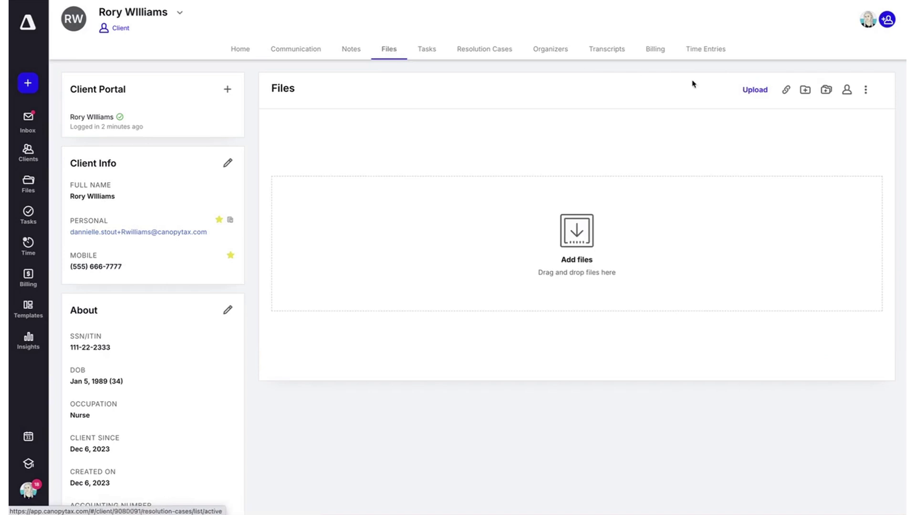
# Step: Upload f4506t (1).pdf and f1040.pdf from Downloads to the client's files
pyautogui.click(759, 98)
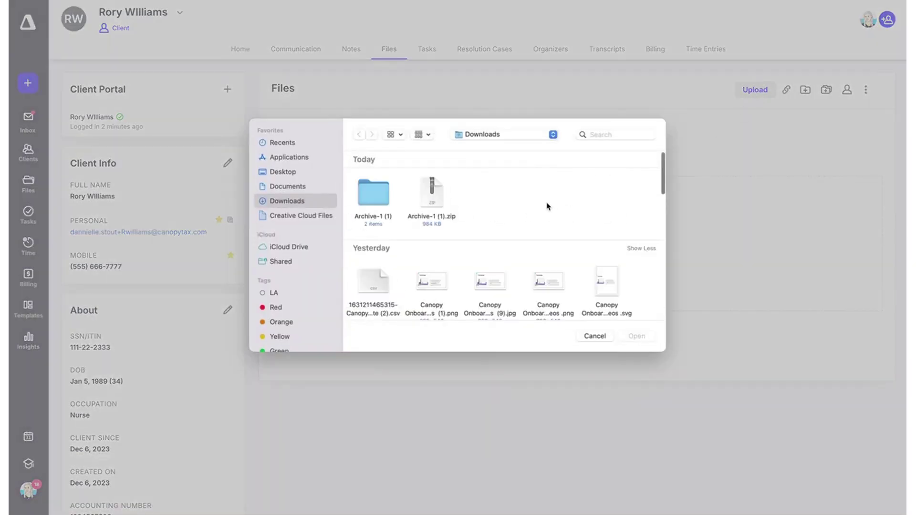
pyautogui.scroll(-3, 547, 205)
pyautogui.click(501, 220)
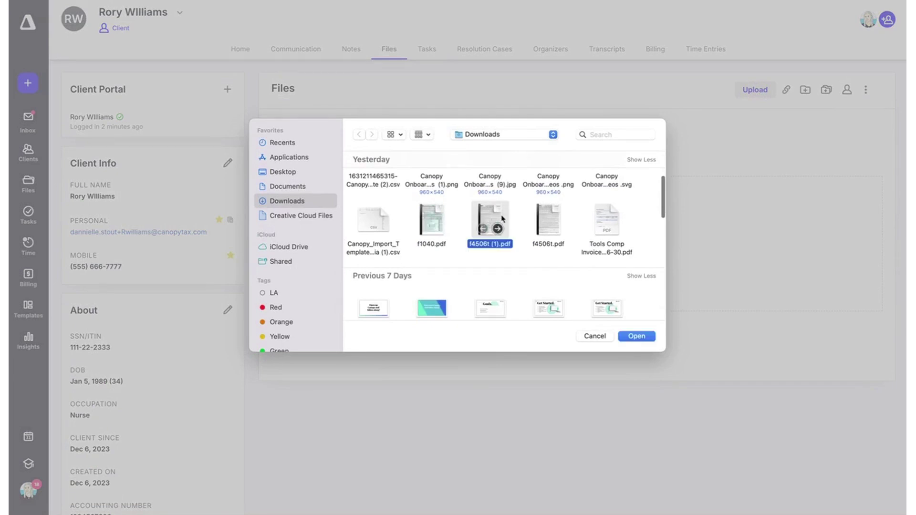
pyautogui.keyDown('super'); pyautogui.click(433, 221); pyautogui.keyUp('super')
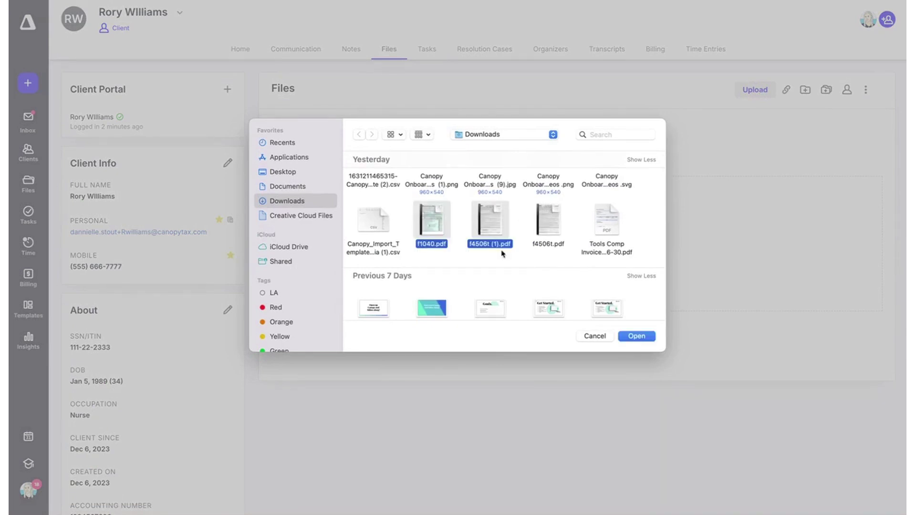
pyautogui.click(641, 338)
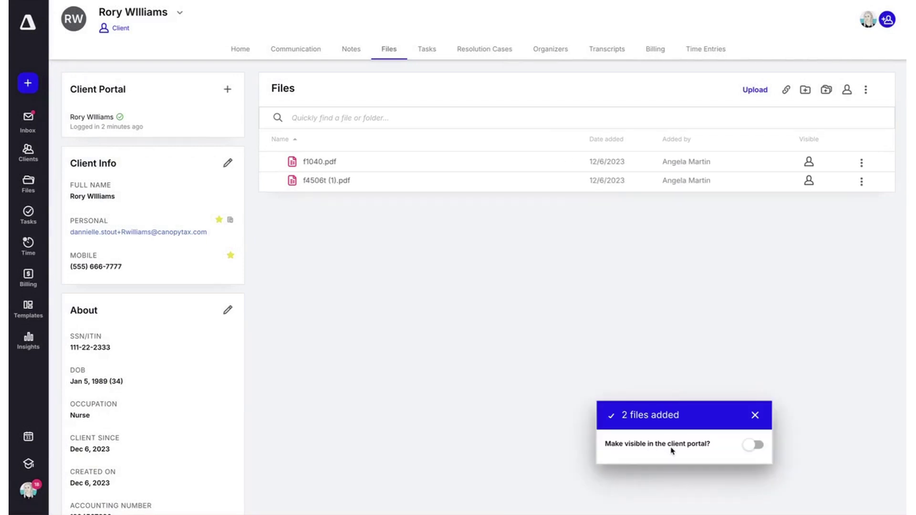
# Step: Make both uploaded PDFs visible in the client portal and dismiss the notify-collaborators prompt
pyautogui.click(753, 445)
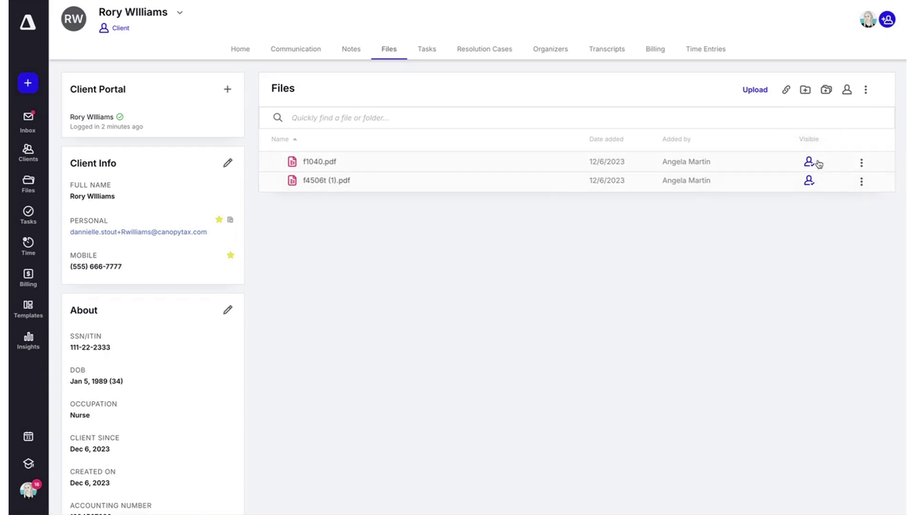
pyautogui.click(809, 183)
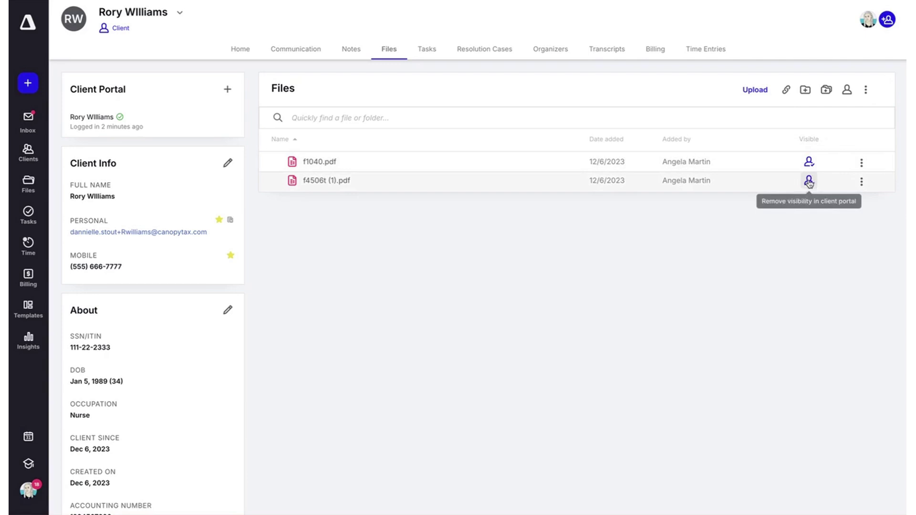
pyautogui.click(809, 183)
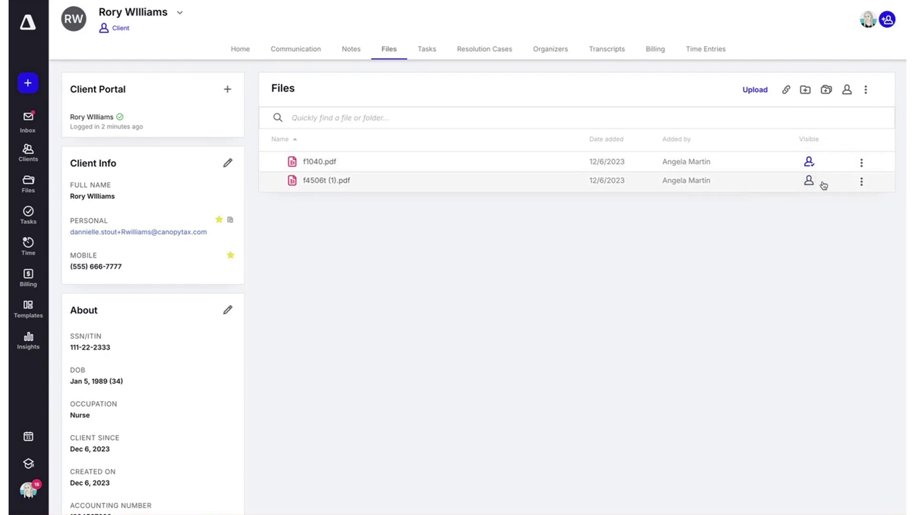
pyautogui.click(809, 183)
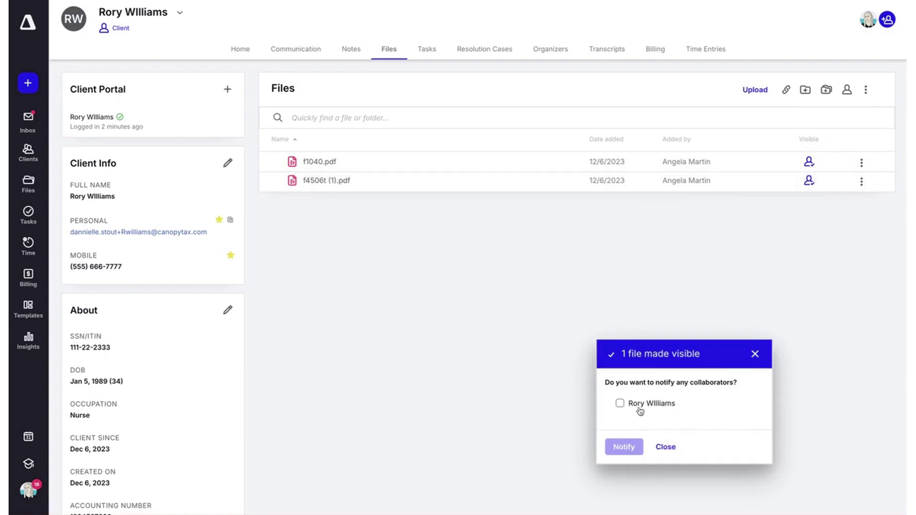
pyautogui.click(755, 355)
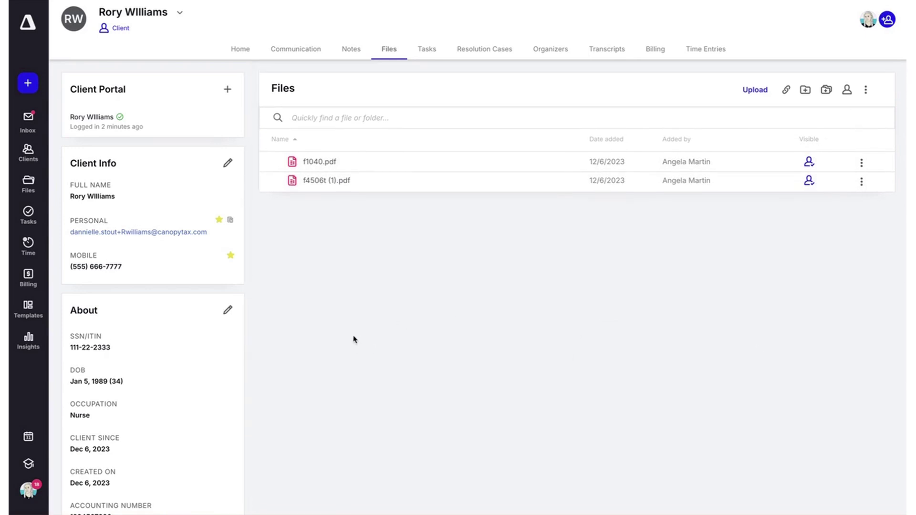
pyautogui.scroll(-3, 196, 356)
pyautogui.scroll(-1, 177, 388)
# Step: Open the spouse's Files list and select the five PDFs from f1040.pdf to fw9.pdf
pyautogui.click(119, 425)
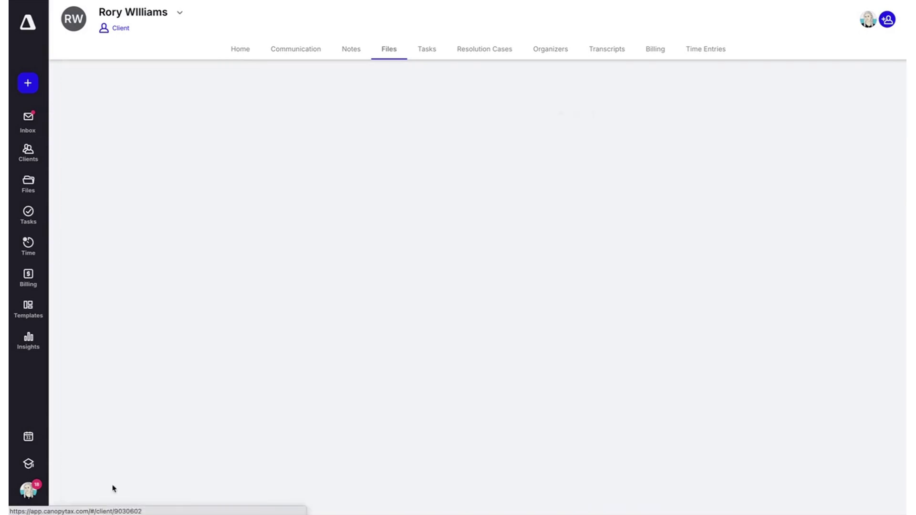
pyautogui.click(392, 51)
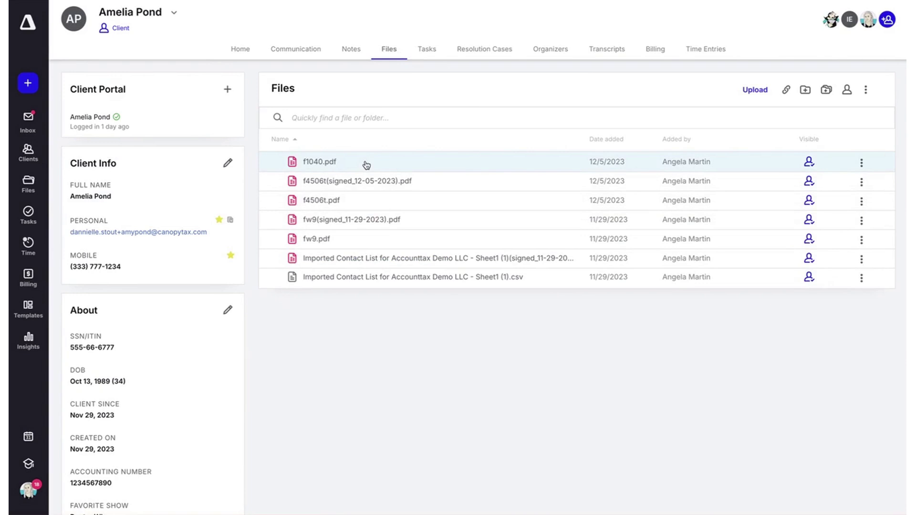
pyautogui.keyDown('shift'); pyautogui.click(362, 245); pyautogui.keyUp('shift')
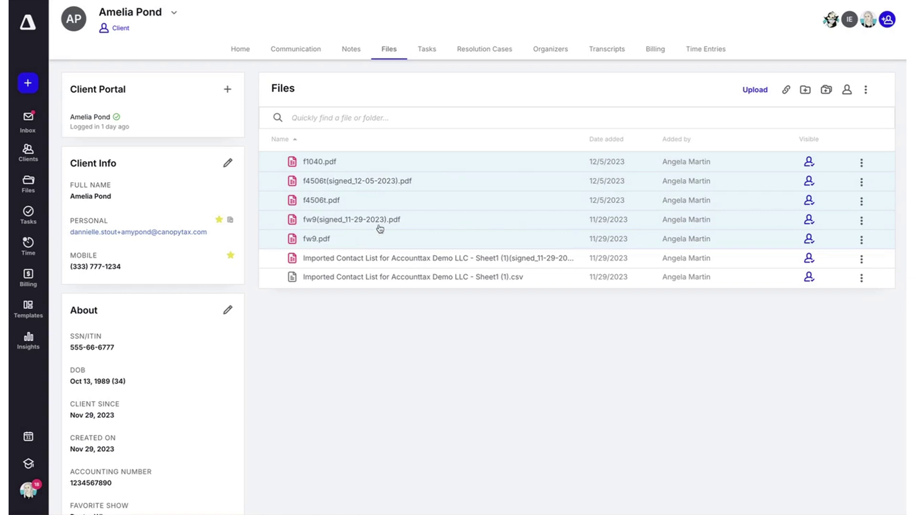
# Step: Remove the five selected PDFs from the client portal, then make them visible to the client again
pyautogui.rightClick(442, 210)
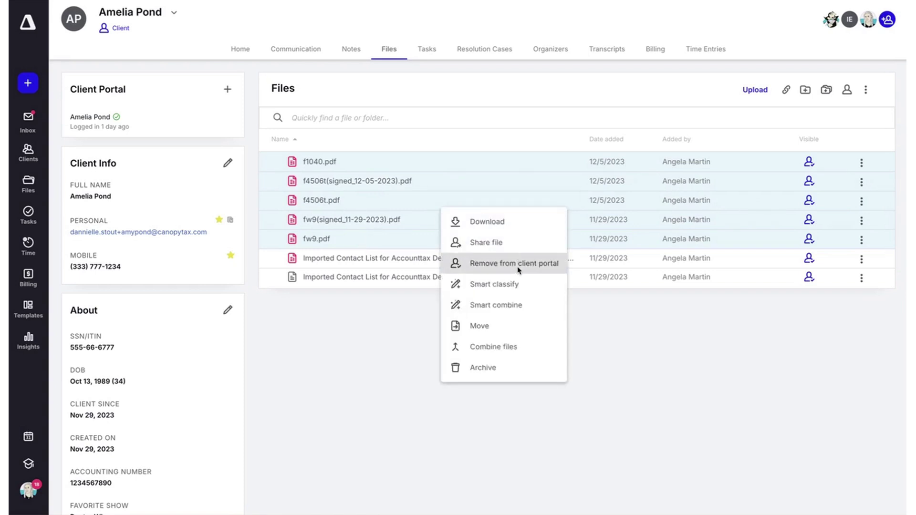
pyautogui.click(537, 269)
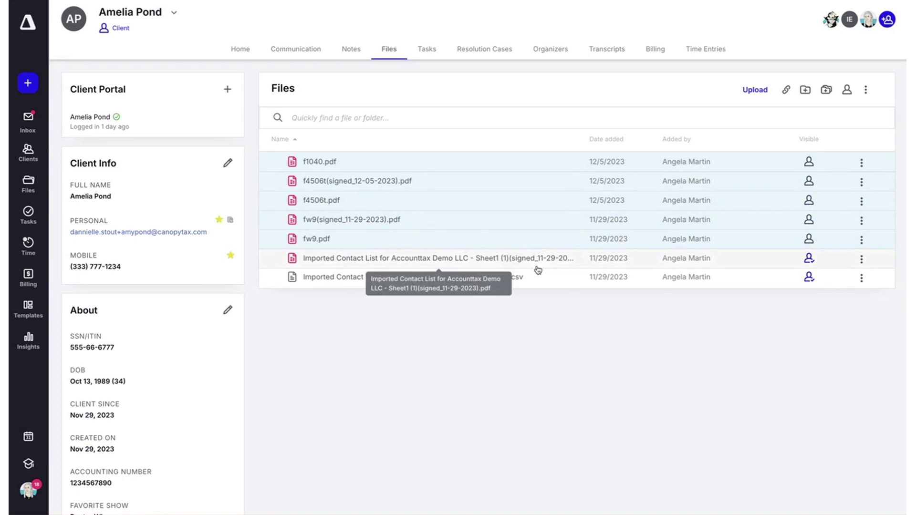
pyautogui.rightClick(475, 221)
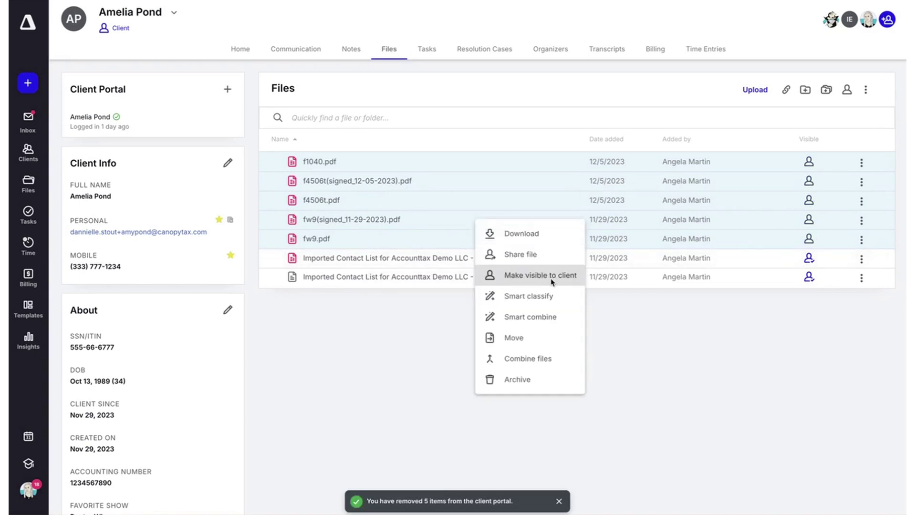
pyautogui.click(550, 280)
pyautogui.rightClick(456, 216)
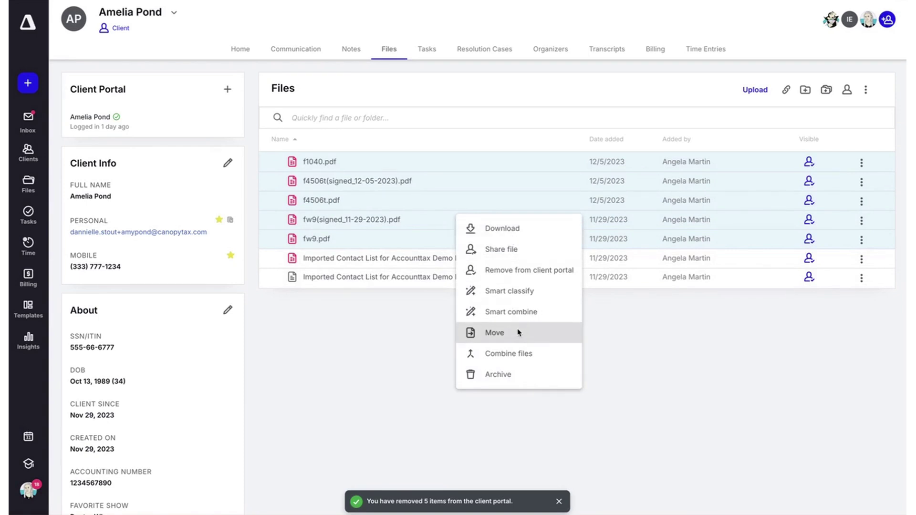
pyautogui.click(366, 340)
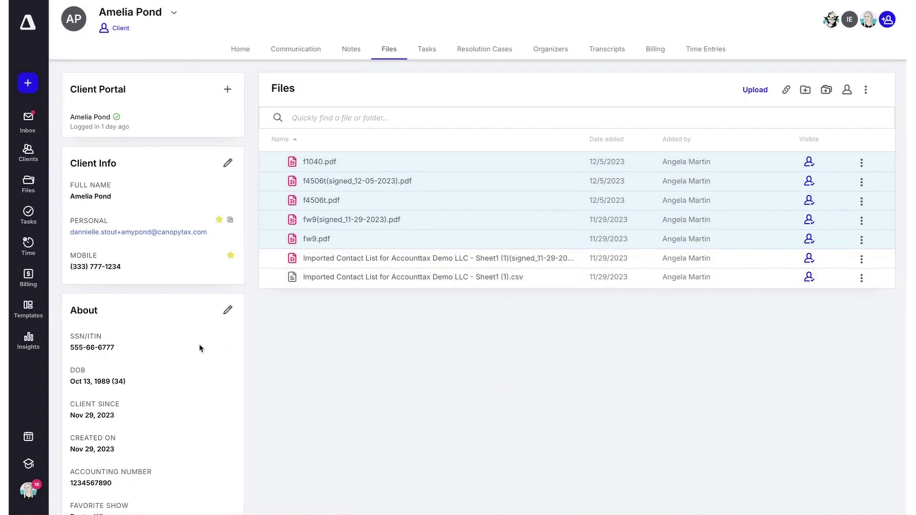
# Step: Go from the spouse's files to their portal home, preview f1040.pdf, and close the viewer
pyautogui.scroll(-5, 181, 343)
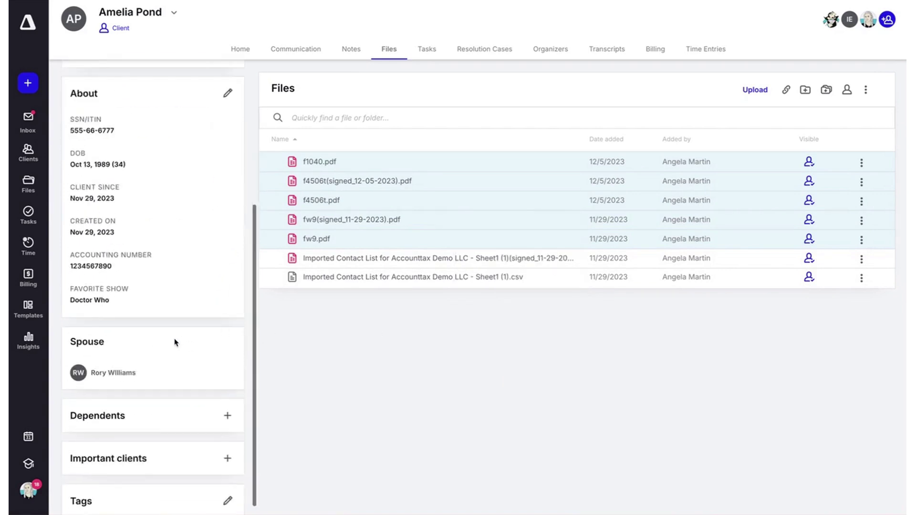
pyautogui.click(121, 363)
pyautogui.click(391, 51)
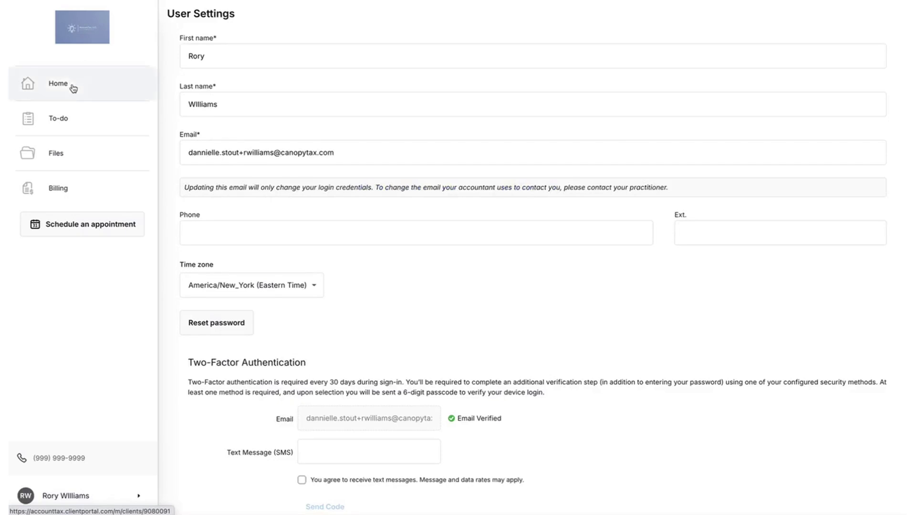
pyautogui.click(73, 88)
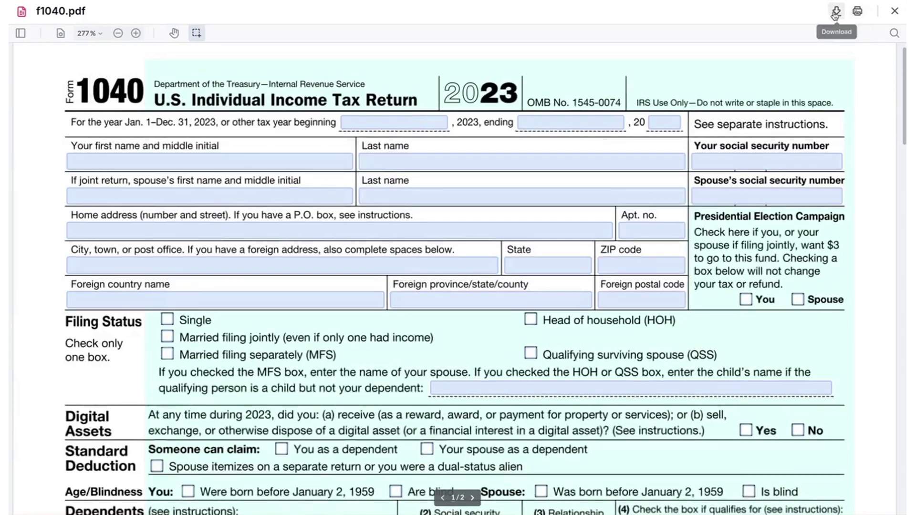
pyautogui.click(895, 11)
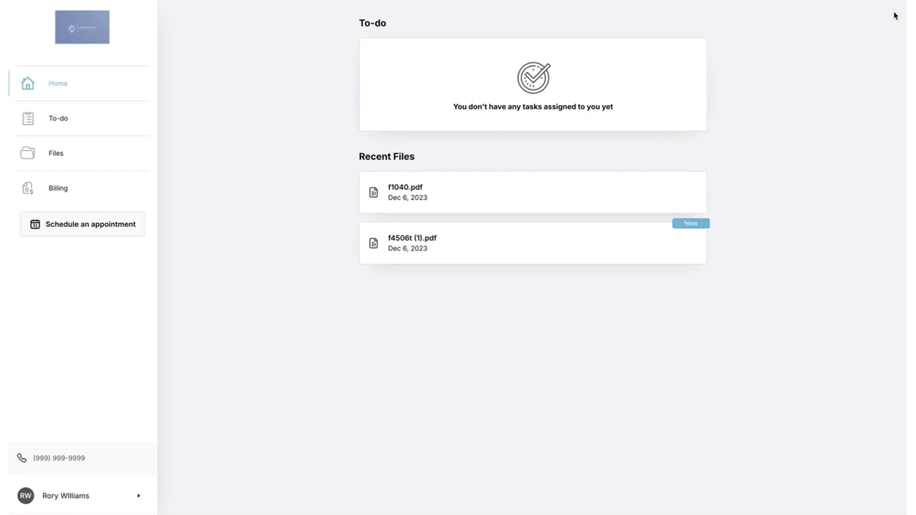
# Step: Add f4506t.pdf from Downloads to the portal files, keeping the name f4506t
pyautogui.click(72, 157)
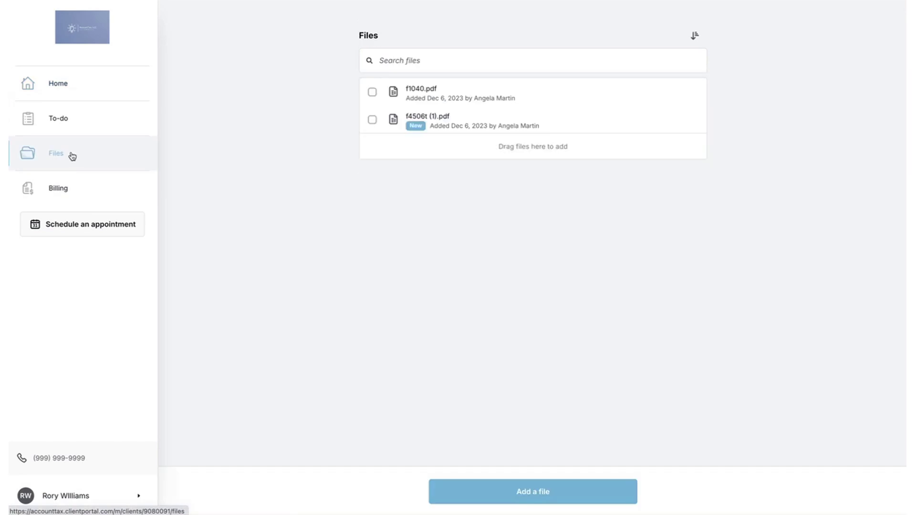
pyautogui.click(539, 494)
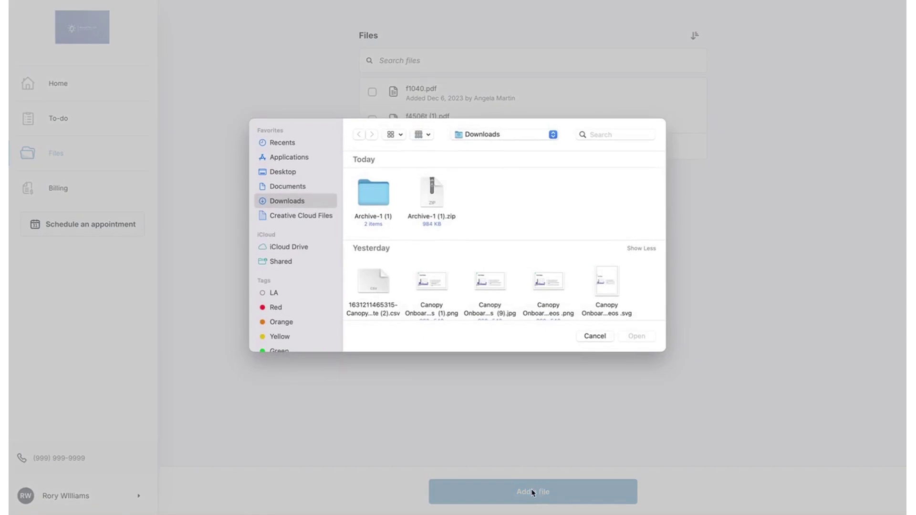
pyautogui.scroll(-5, 426, 233)
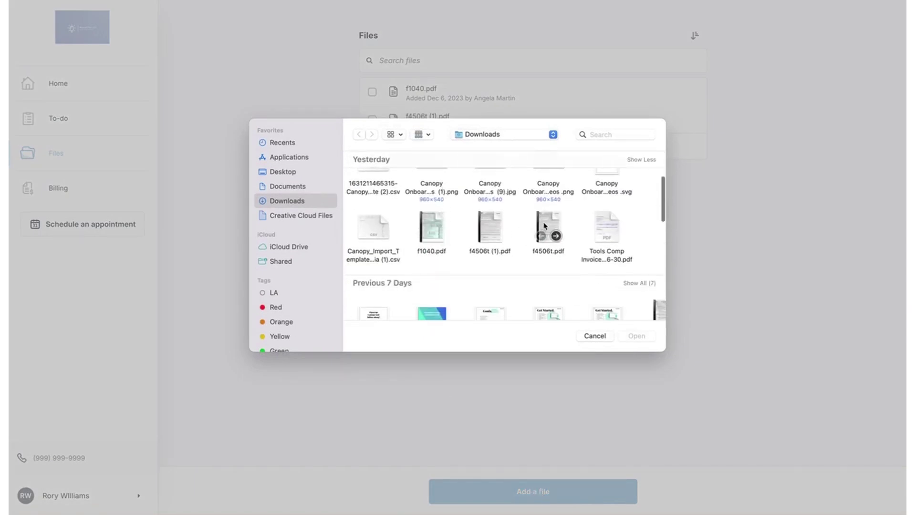
pyautogui.click(549, 251)
pyautogui.click(635, 336)
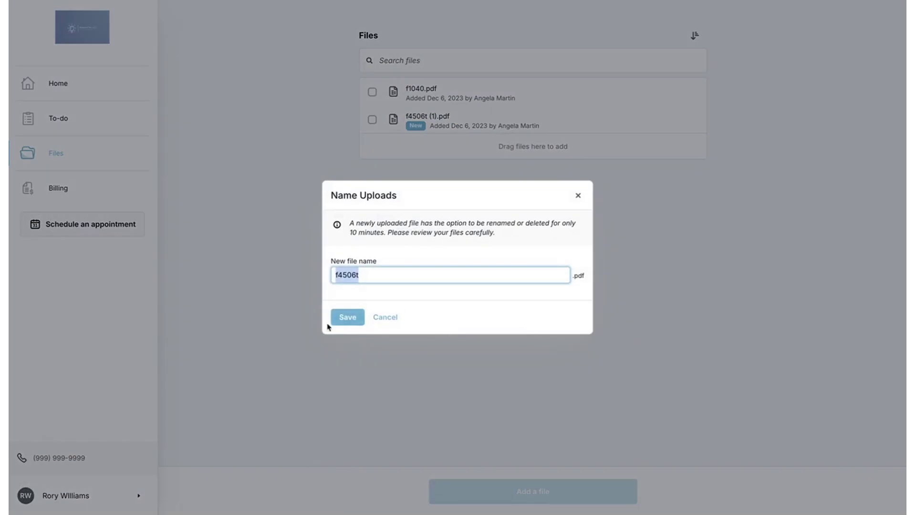
pyautogui.click(352, 321)
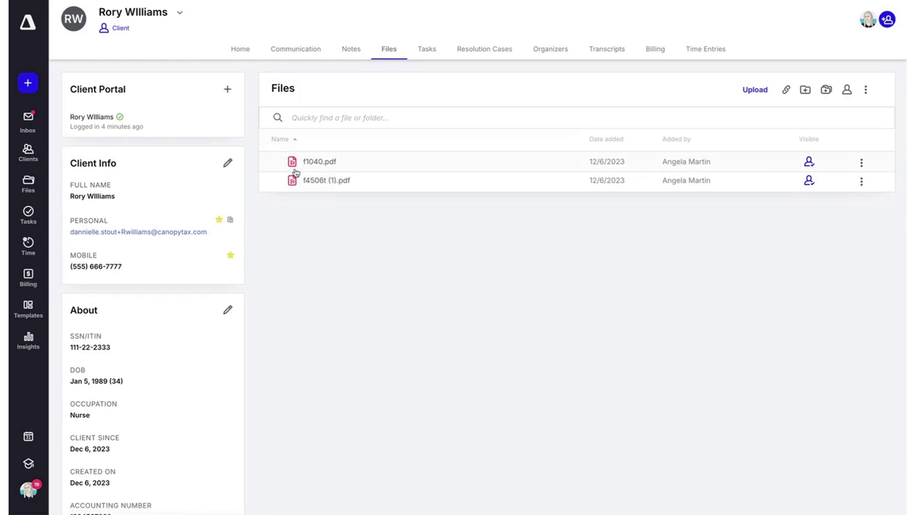
# Step: Start an eSign request for f1040.pdf and place the preparer's legally binding signature on page 1
pyautogui.rightClick(310, 166)
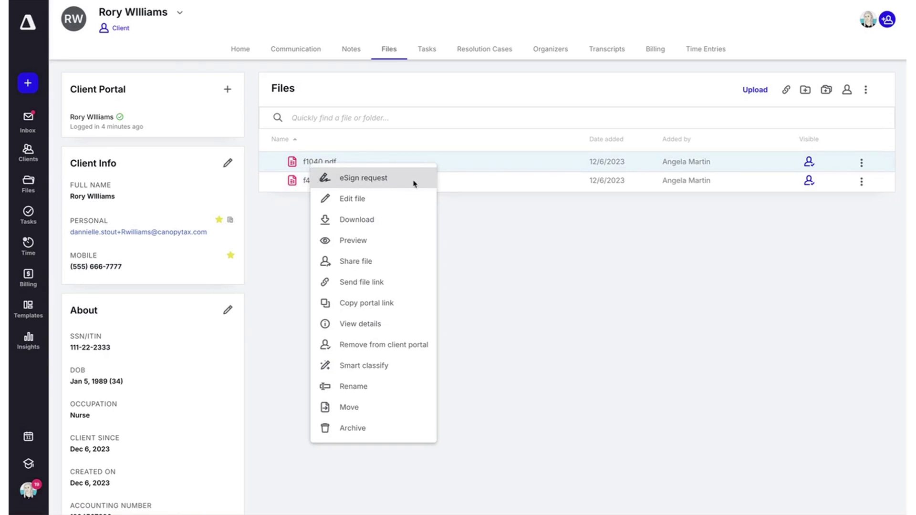
pyautogui.click(373, 183)
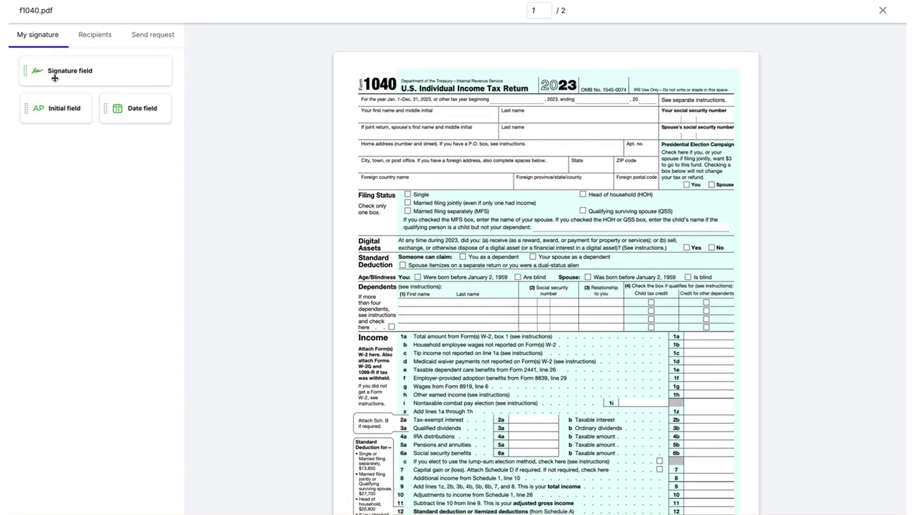
pyautogui.moveTo(55, 78)
pyautogui.mouseDown()
pyautogui.moveTo(374, 148)
pyautogui.moveTo(392, 138)
pyautogui.mouseUp()
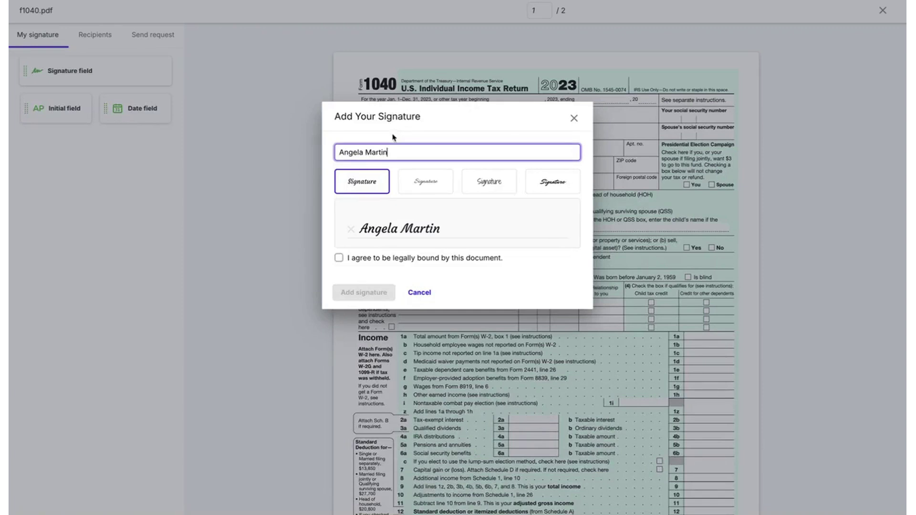
pyautogui.click(338, 258)
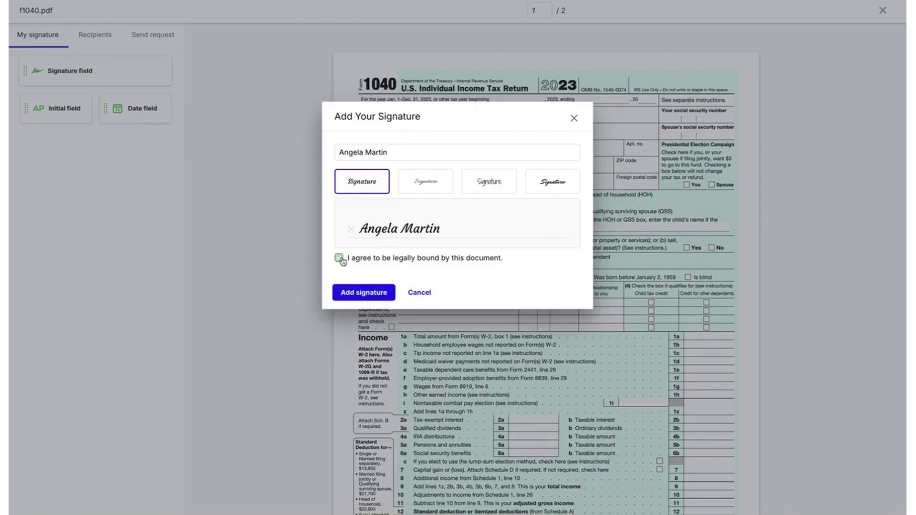
pyautogui.click(380, 297)
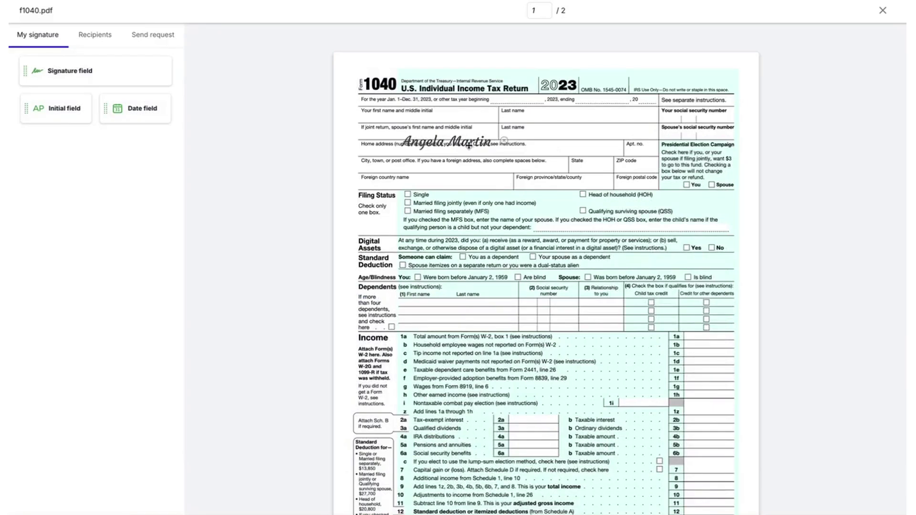
pyautogui.click(100, 31)
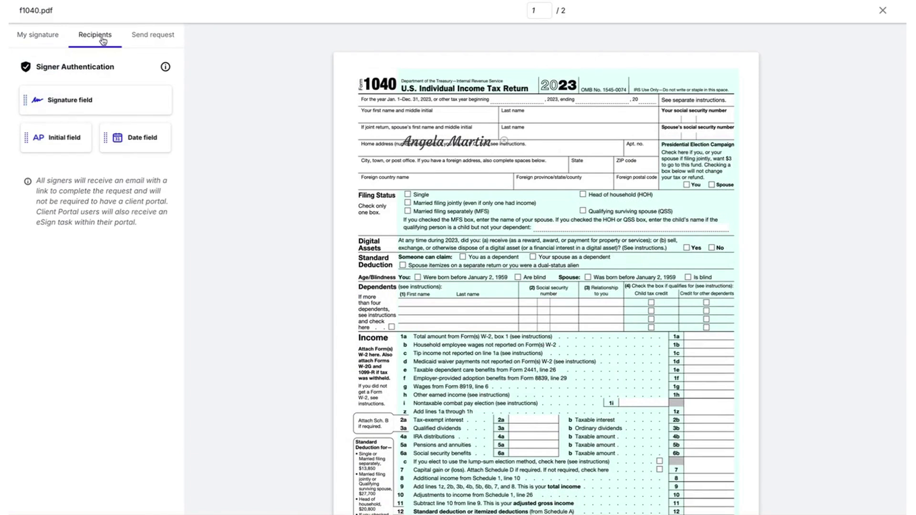
# Step: Place signature, initial and date fields near the foreign country and postal code lines, each assigned to the spouse
pyautogui.moveTo(88, 100); pyautogui.dragTo(384, 177)
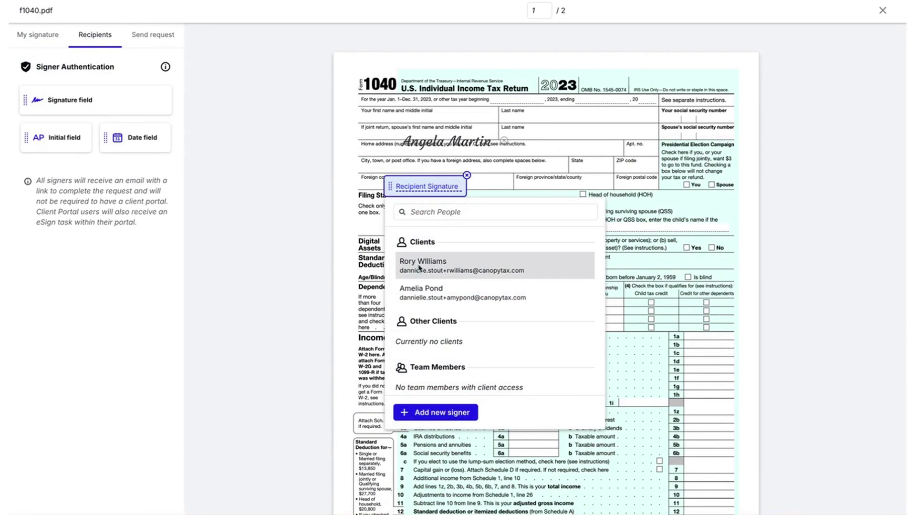
pyautogui.click(420, 269)
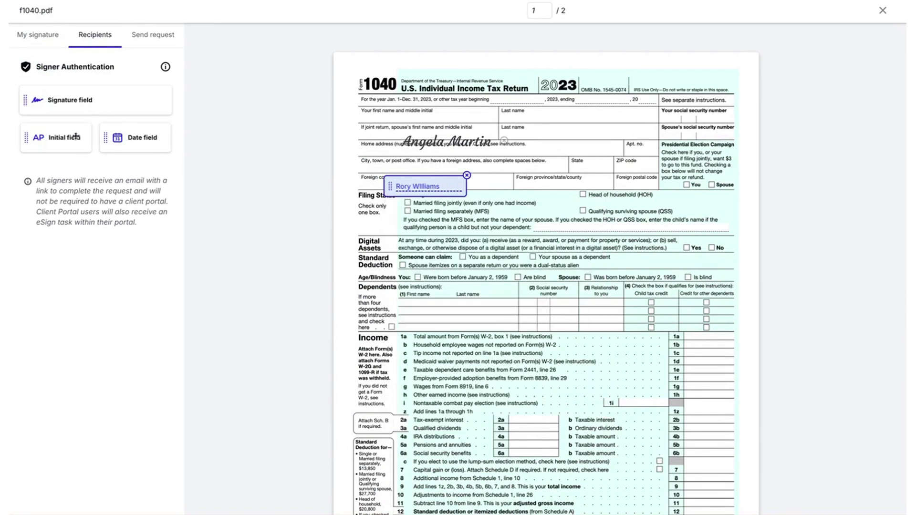
pyautogui.moveTo(75, 137); pyautogui.dragTo(568, 185)
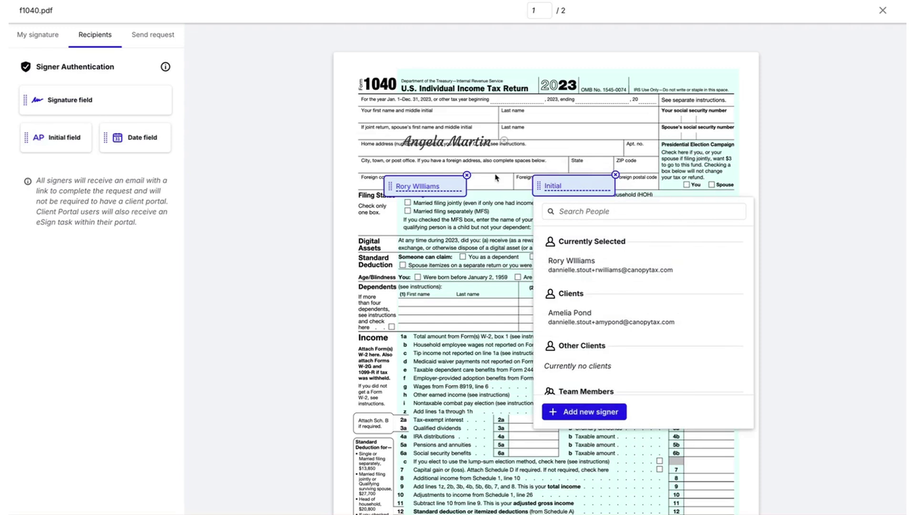
pyautogui.click(615, 264)
pyautogui.moveTo(146, 135); pyautogui.dragTo(633, 179)
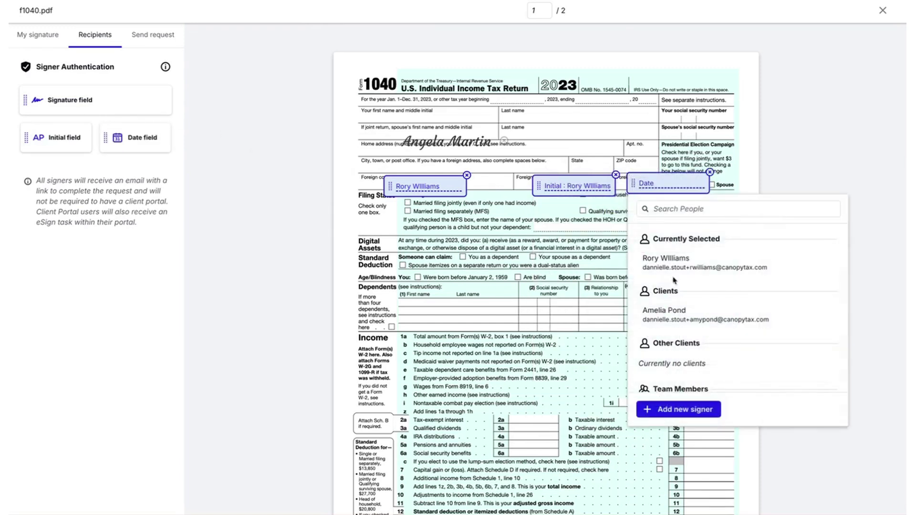
pyautogui.click(674, 275)
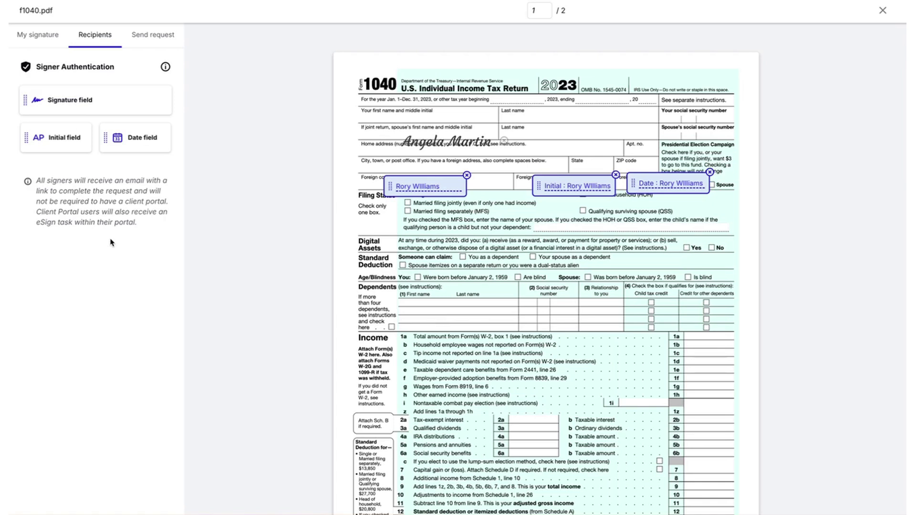
pyautogui.click(153, 36)
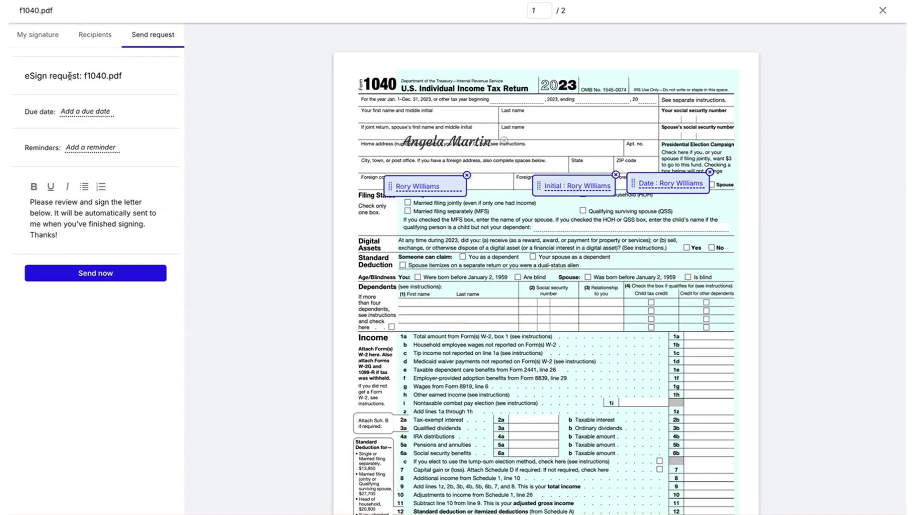
pyautogui.click(88, 111)
pyautogui.click(155, 133)
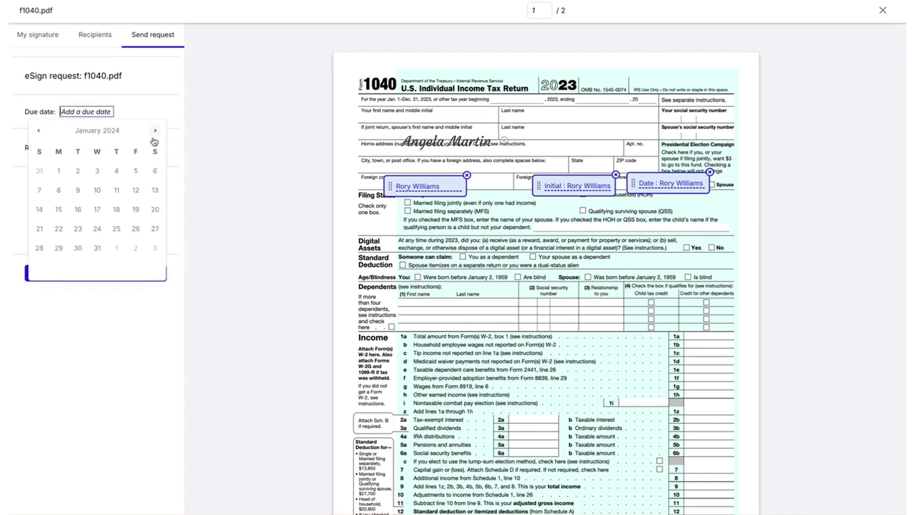
pyautogui.click(136, 171)
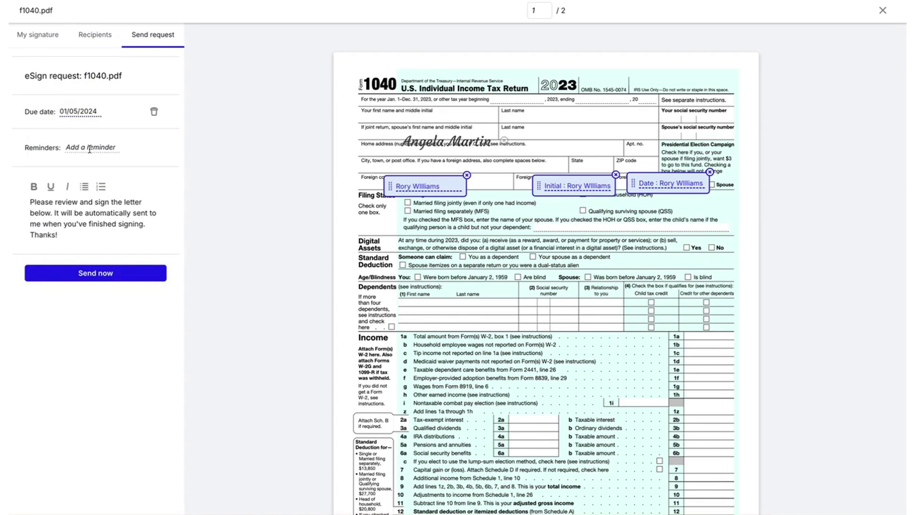
pyautogui.click(90, 148)
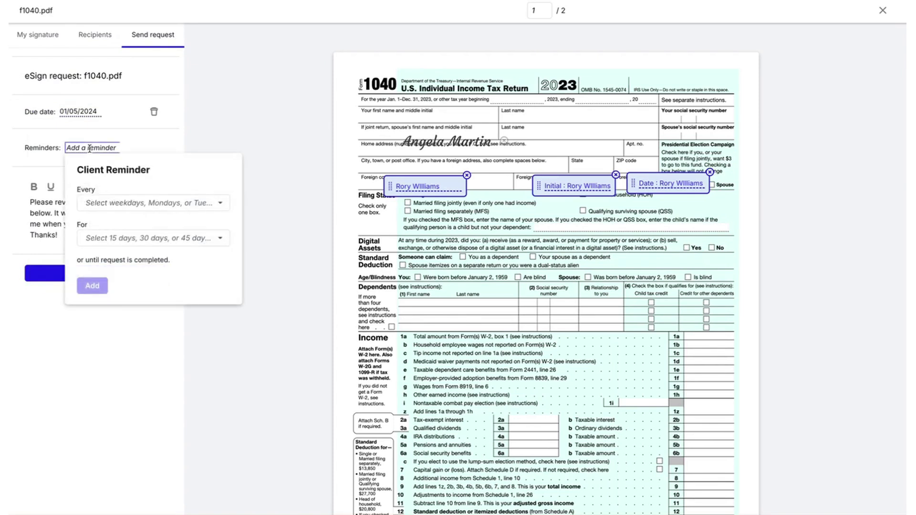
pyautogui.click(42, 164)
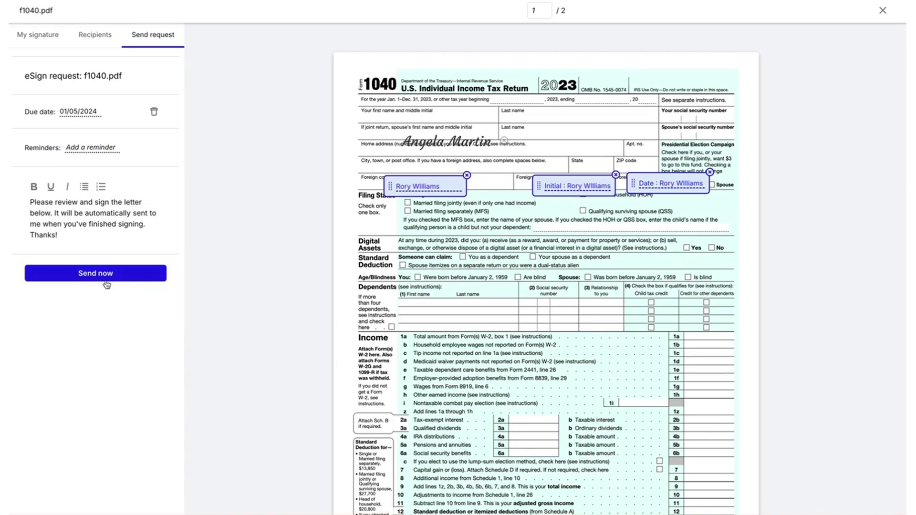
# Step: Send the f1040.pdf eSign request and view the task it created
pyautogui.click(149, 280)
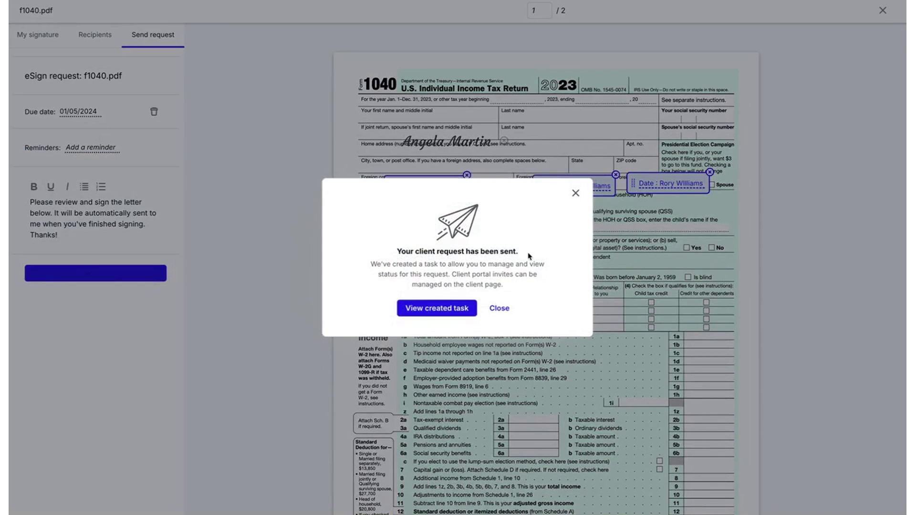
pyautogui.click(432, 312)
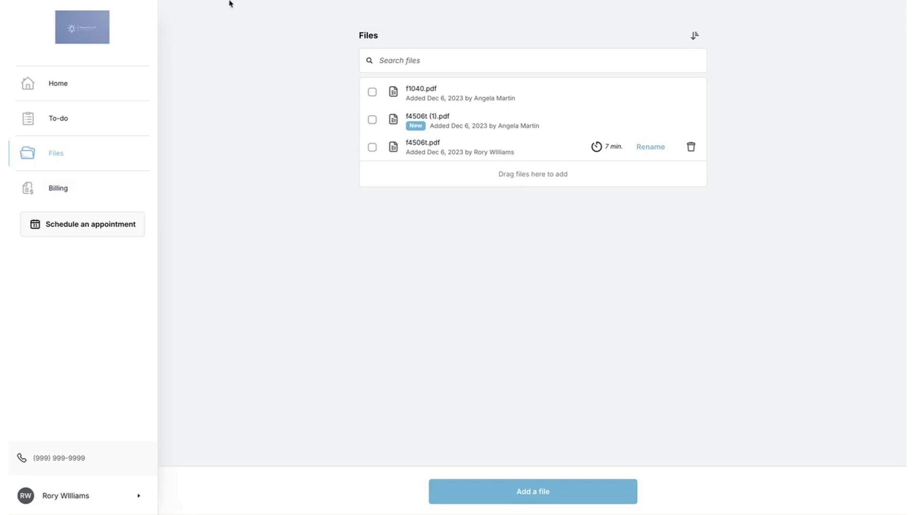
# Step: From the portal home, open the f1040.pdf eSign request card and choose View and sign
pyautogui.click(55, 92)
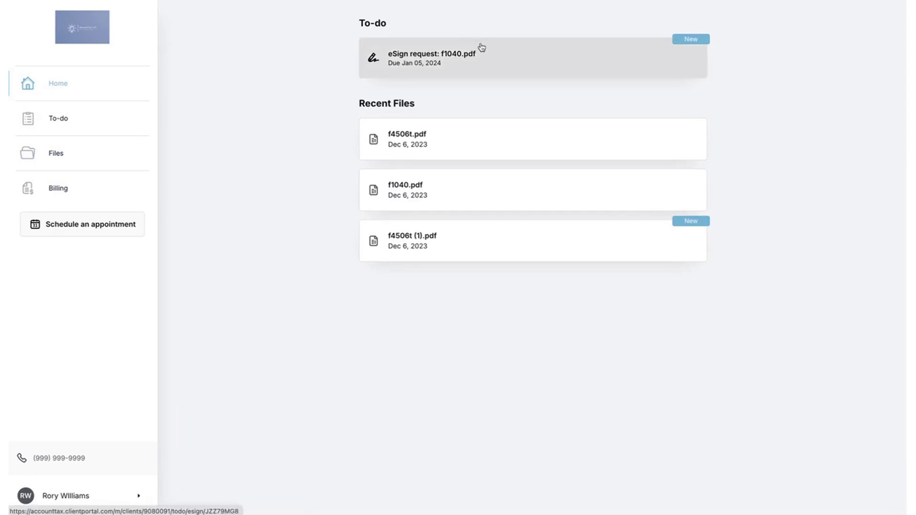
pyautogui.click(449, 60)
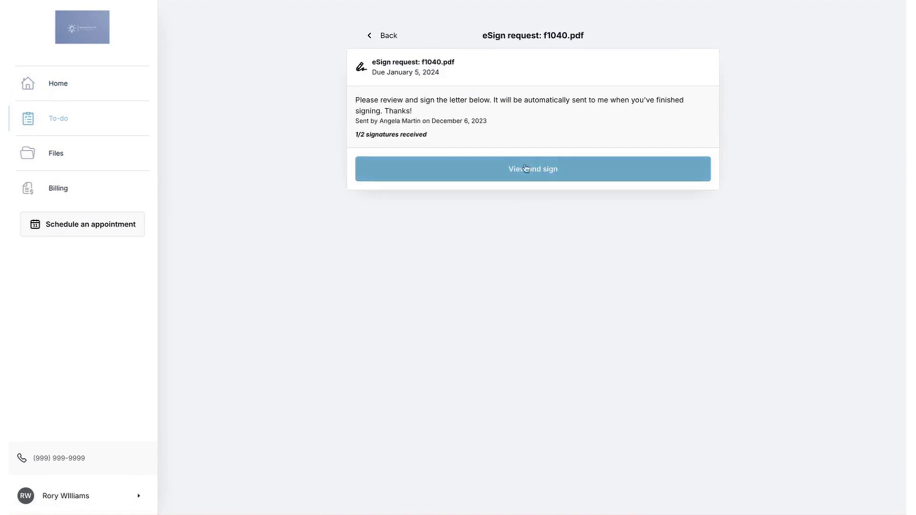
pyautogui.click(563, 174)
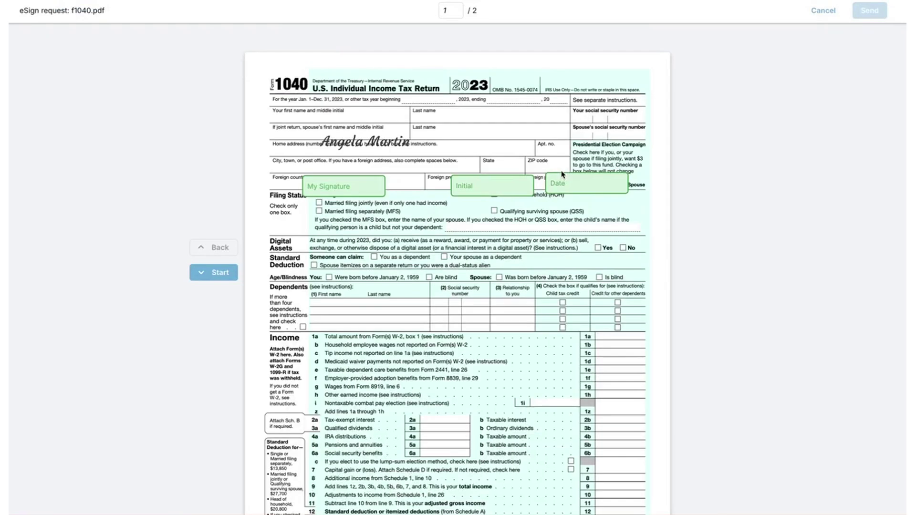
# Step: Apply the second-style signature to f1040.pdf after agreeing to be legally bound
pyautogui.click(333, 191)
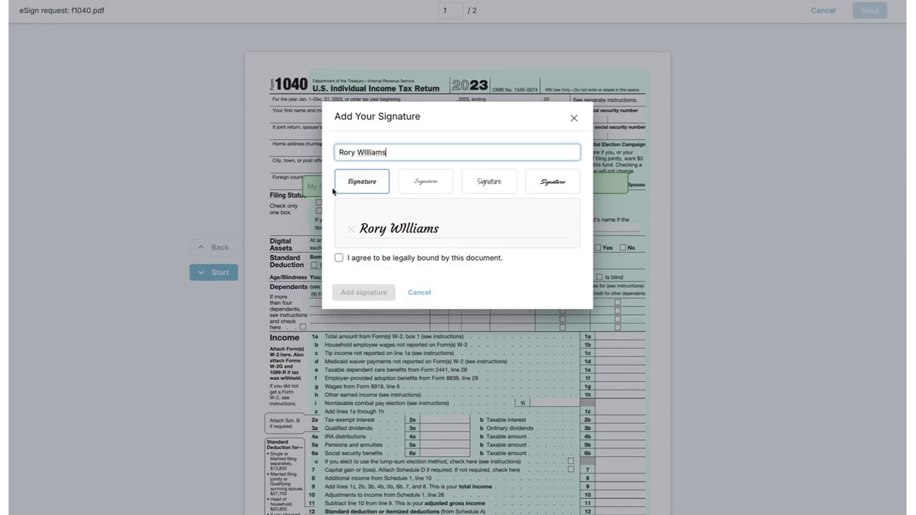
pyautogui.click(437, 184)
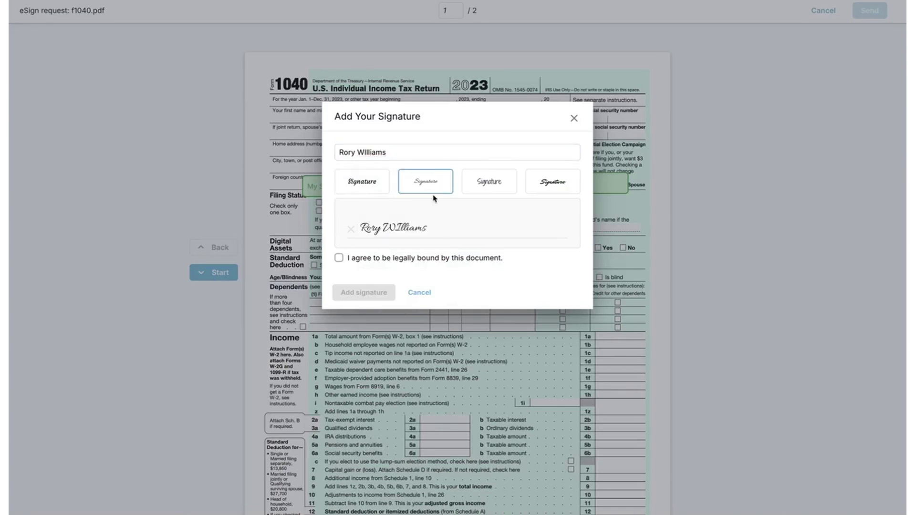
pyautogui.click(339, 258)
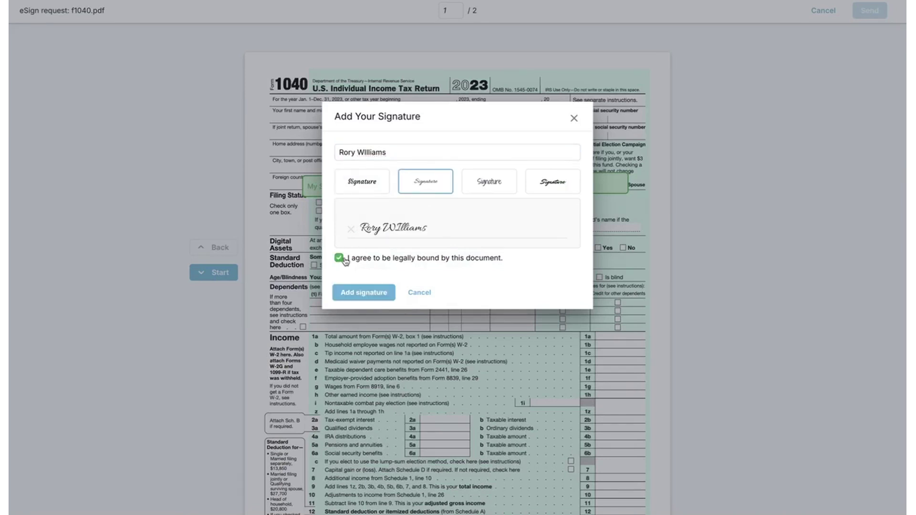
pyautogui.click(387, 297)
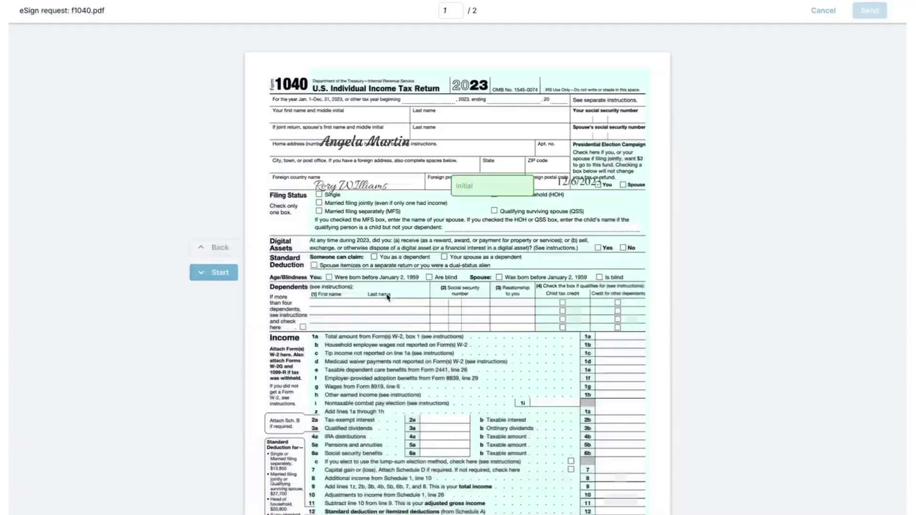
# Step: Add second-style initials to the Initial field and submit the signed document
pyautogui.click(484, 191)
pyautogui.click(426, 186)
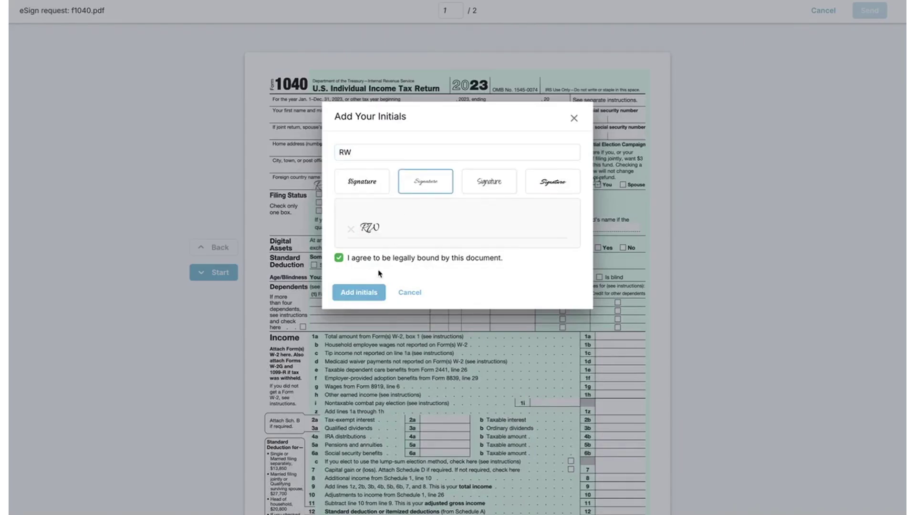
pyautogui.click(358, 293)
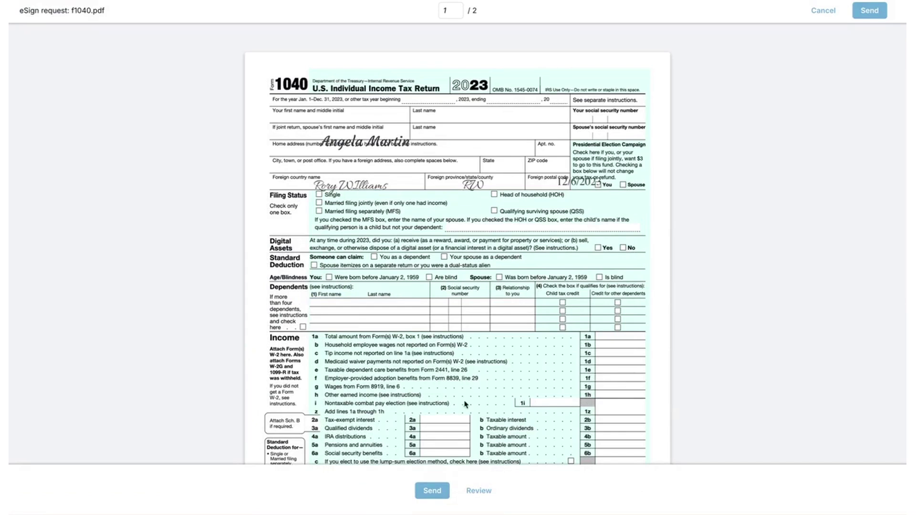
pyautogui.click(432, 491)
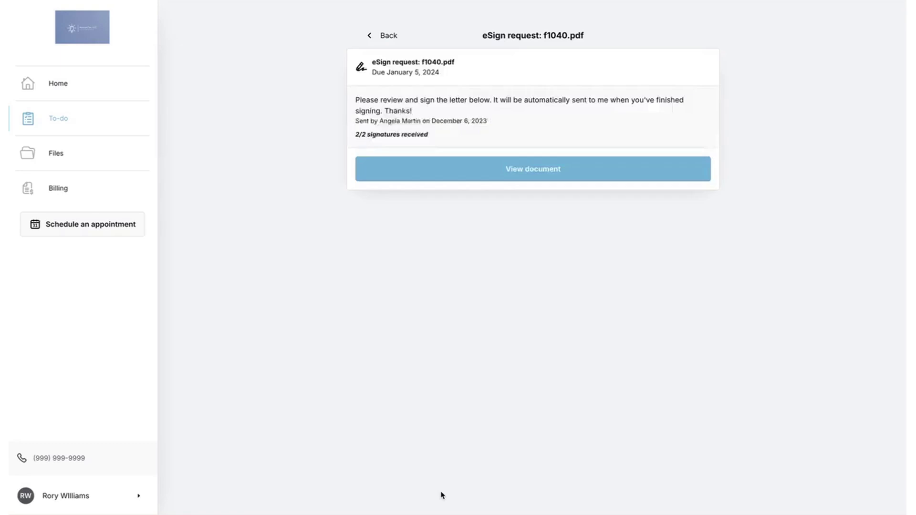
# Step: View the signed f1040.pdf document
pyautogui.click(519, 180)
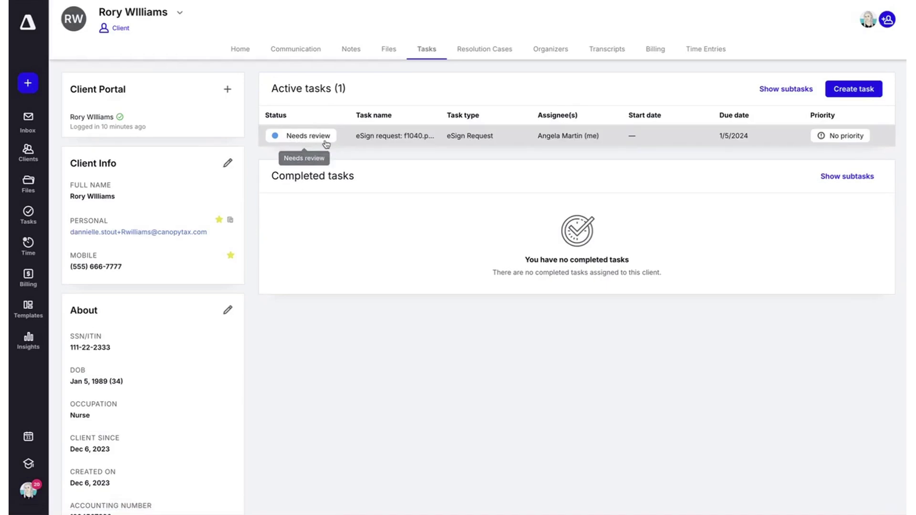
# Step: File f1040(signed_12-06-2023).pdf and f4506t.pdf into the client's Files, then preview the signed copy
pyautogui.click(389, 55)
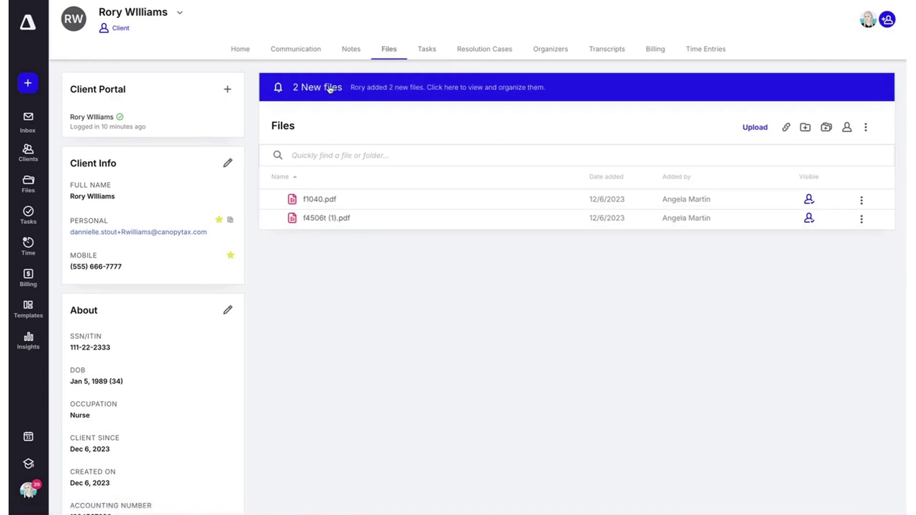
pyautogui.click(326, 87)
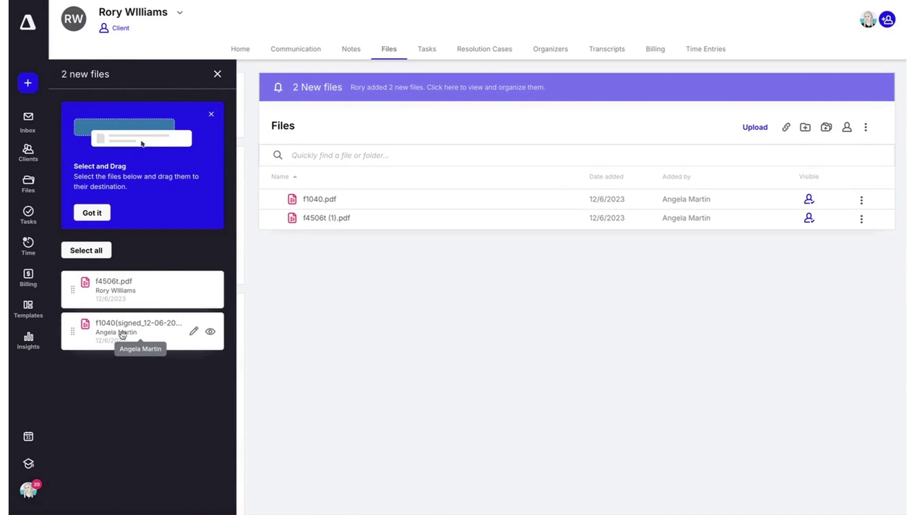
pyautogui.moveTo(124, 335); pyautogui.dragTo(312, 215)
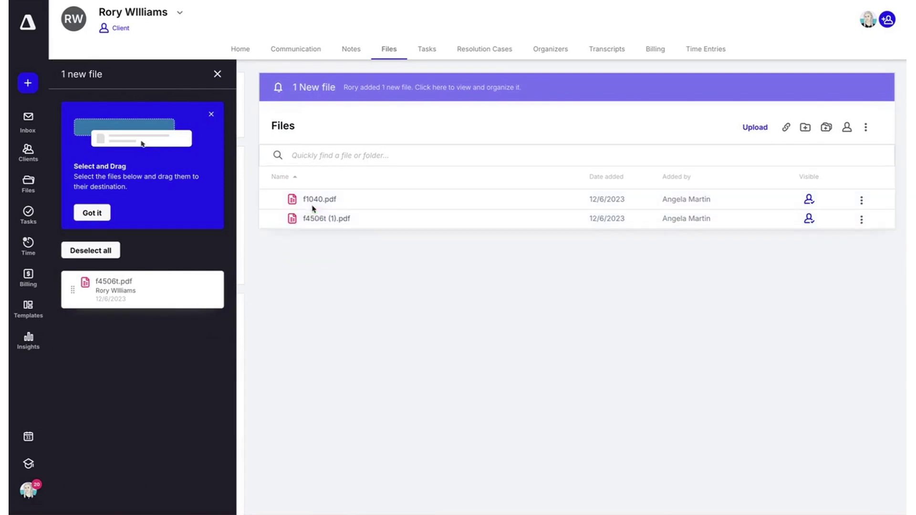
pyautogui.moveTo(126, 296); pyautogui.dragTo(337, 197)
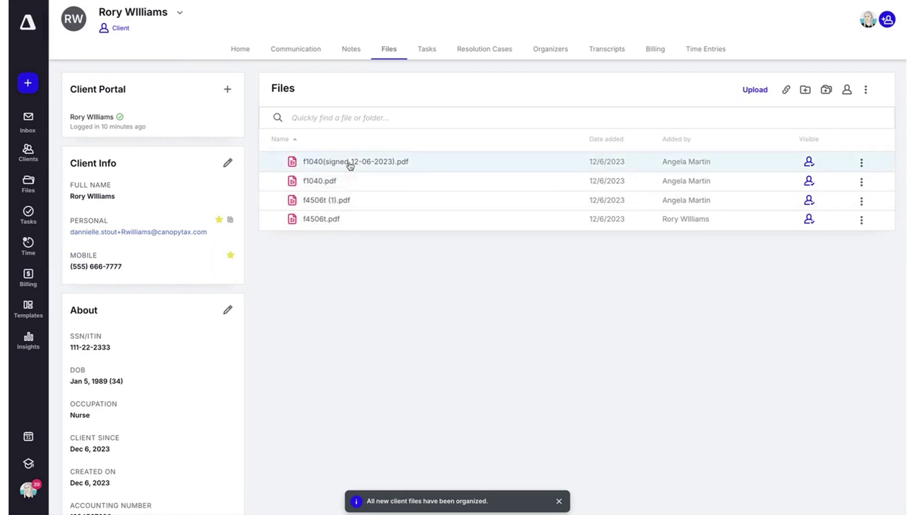
pyautogui.click(341, 164)
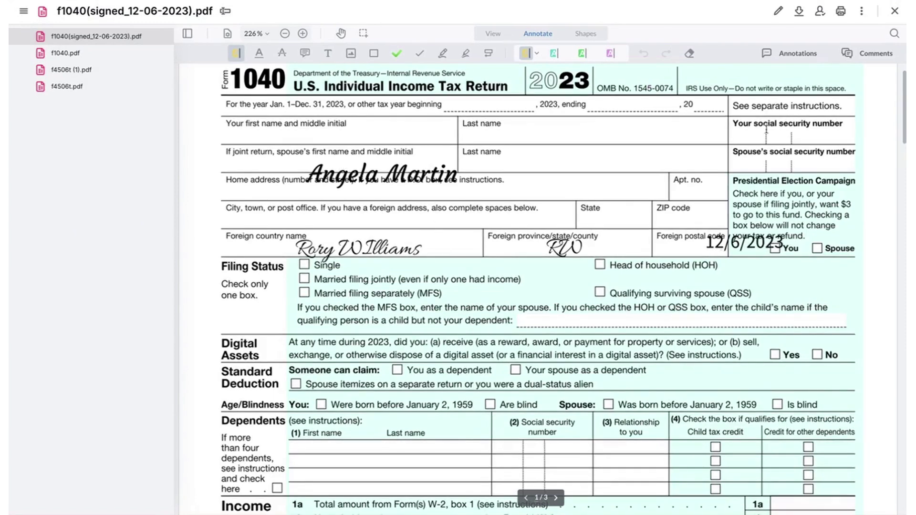
pyautogui.click(890, 13)
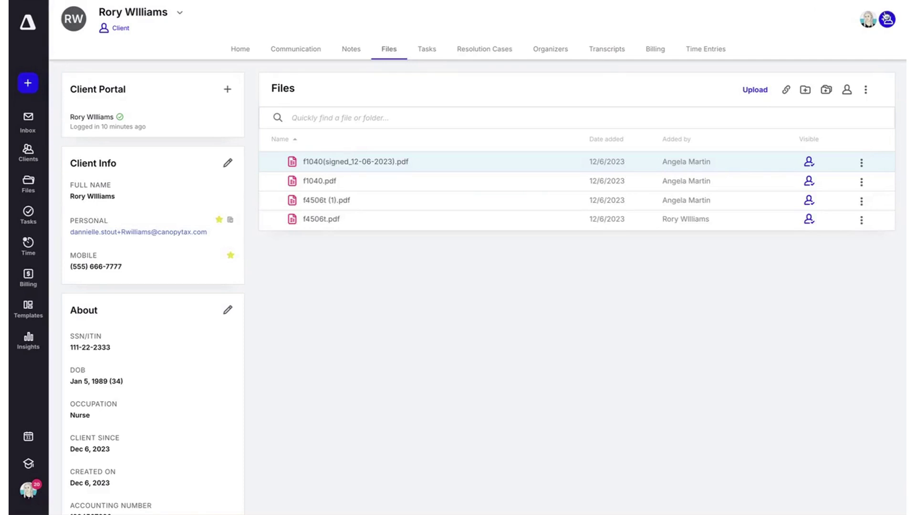
# Step: Change the f1040.pdf eSign task status from Needs review to Completed
pyautogui.click(436, 52)
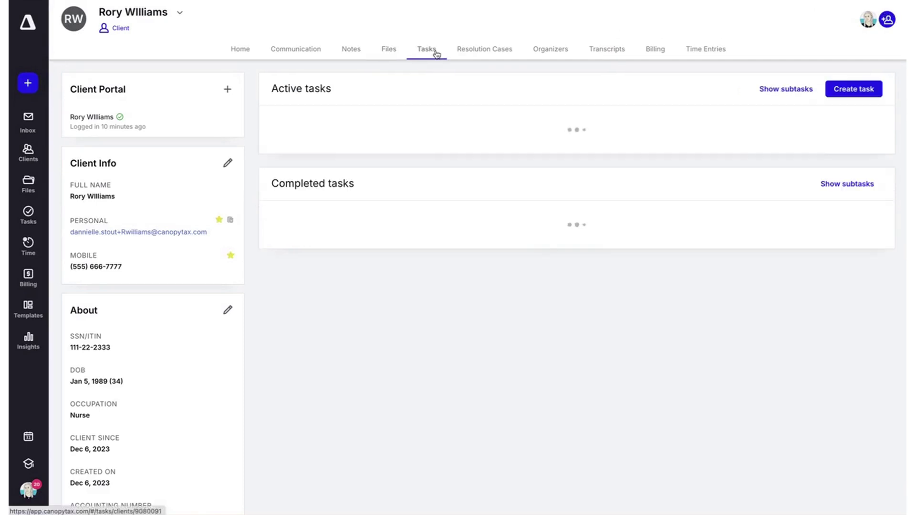
pyautogui.click(315, 138)
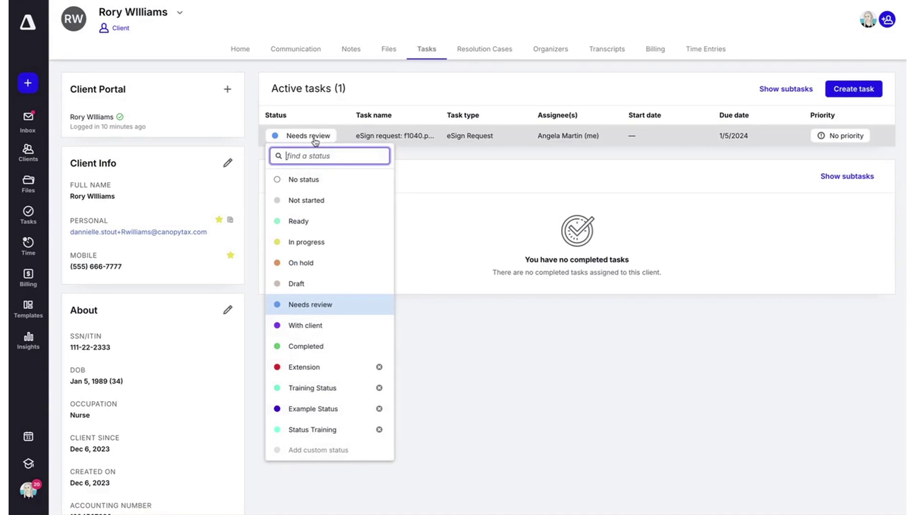
pyautogui.click(306, 347)
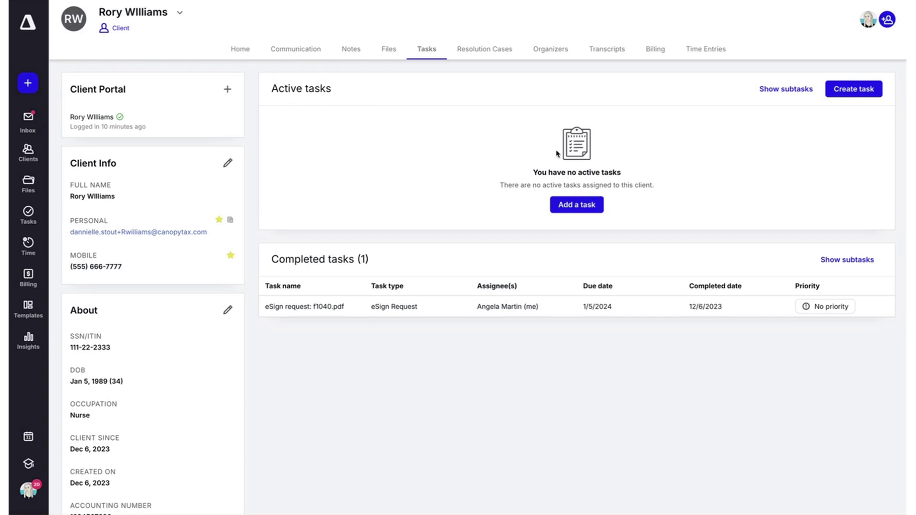
# Step: Reach the Help Center through the account menu and scroll its Guides, Videos, & Support page
pyautogui.click(28, 491)
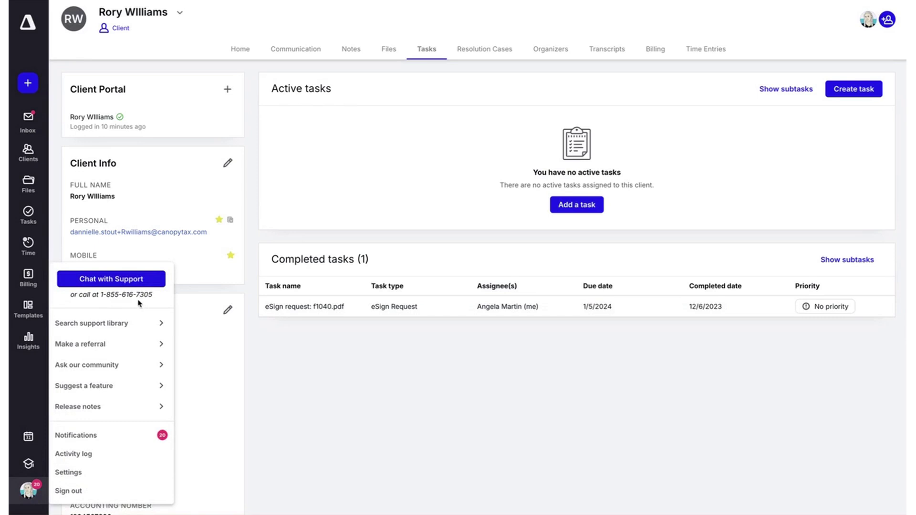
pyautogui.click(28, 464)
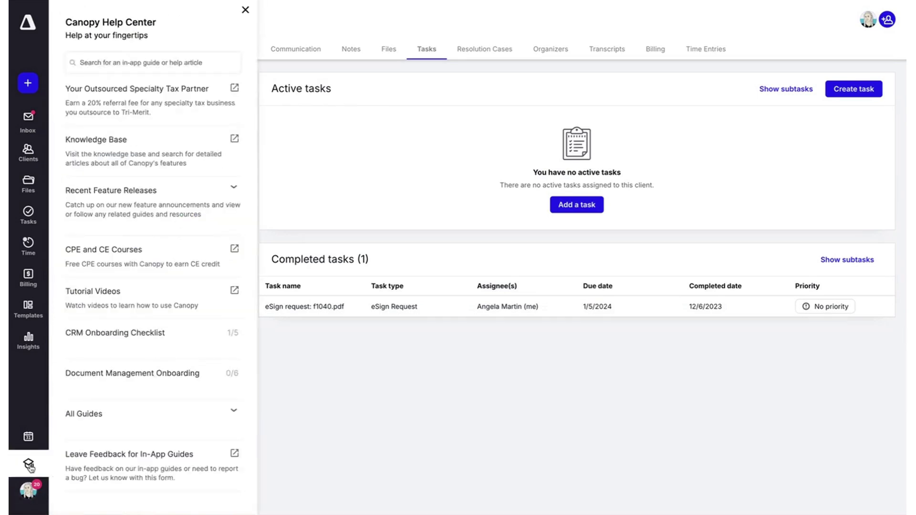
pyautogui.scroll(-1, 153, 358)
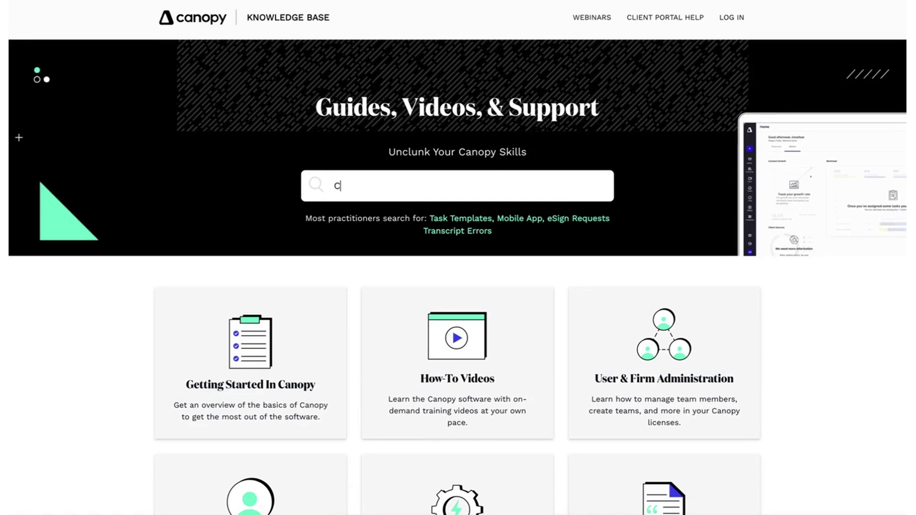
# Step: Search the knowledge base for 'client Portal'
pyautogui.write('lient Portal')
pyautogui.press('Return')
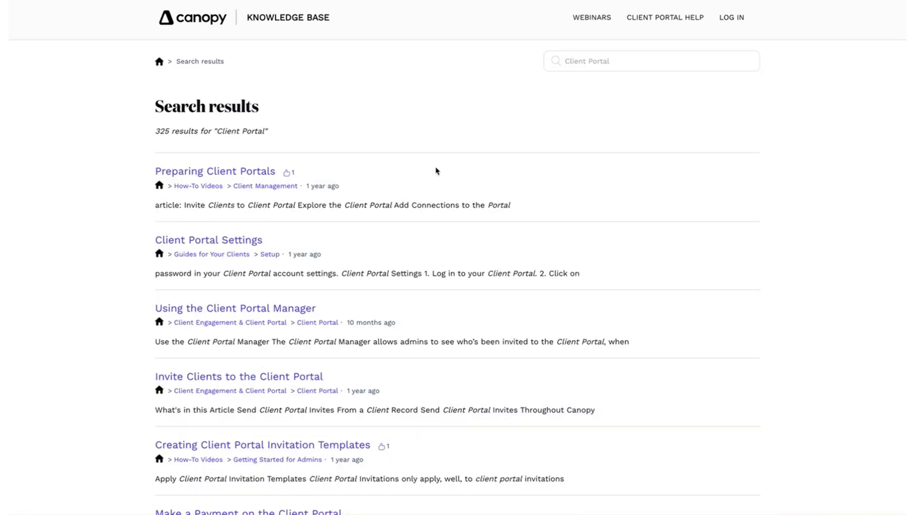